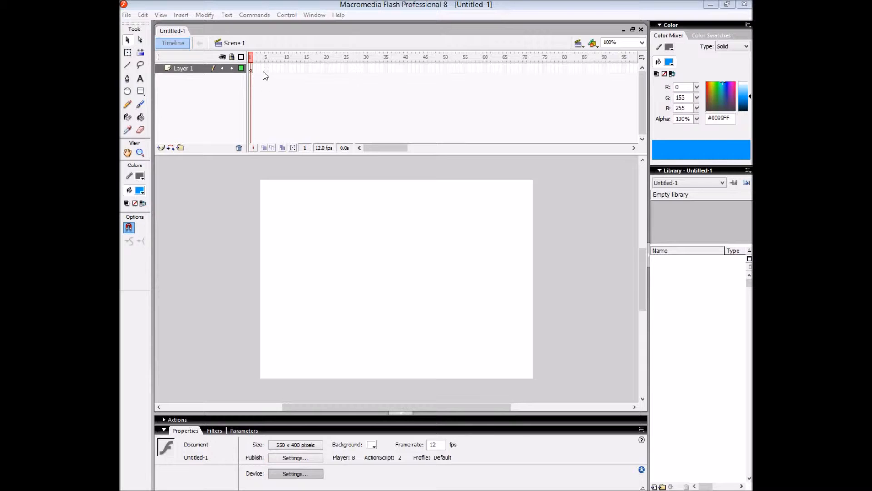
Step: Draw a blue circle near the middle of the stage in frame 1 of Layer 1 with the Oval tool
left_click(251, 68)
left_click(127, 90)
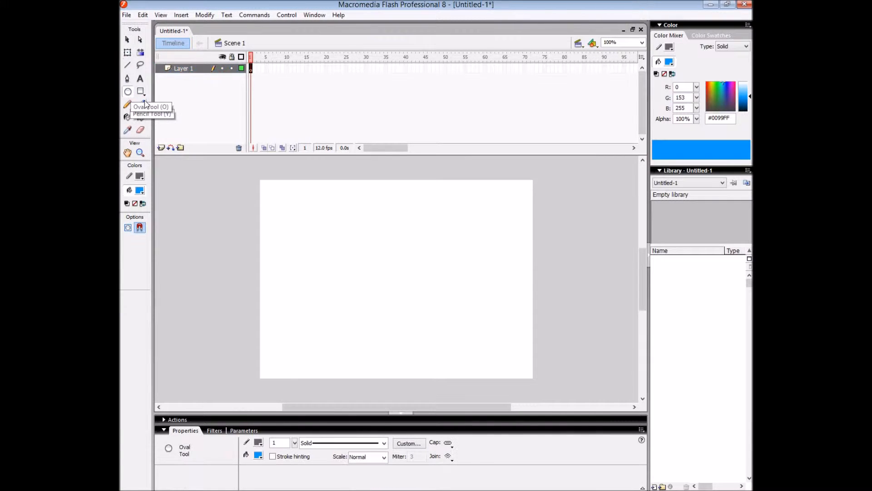
left_click_drag(336, 240, 428, 332)
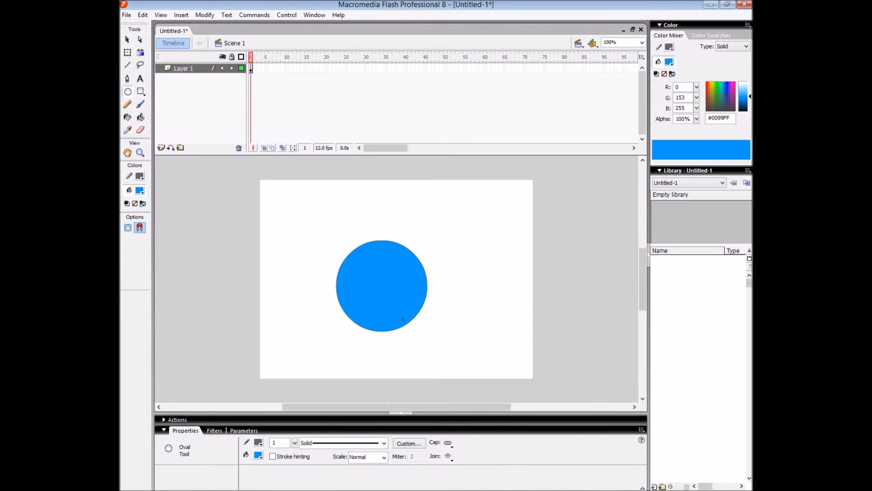
Step: Insert a keyframe at frame 15 and replace its circle with a blue square about 150 px wide
left_click(306, 69)
right_click(306, 69)
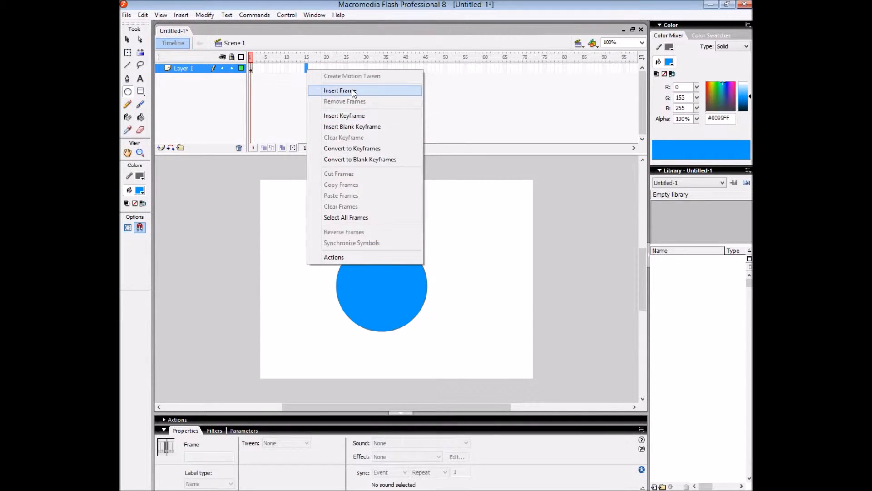
left_click(365, 116)
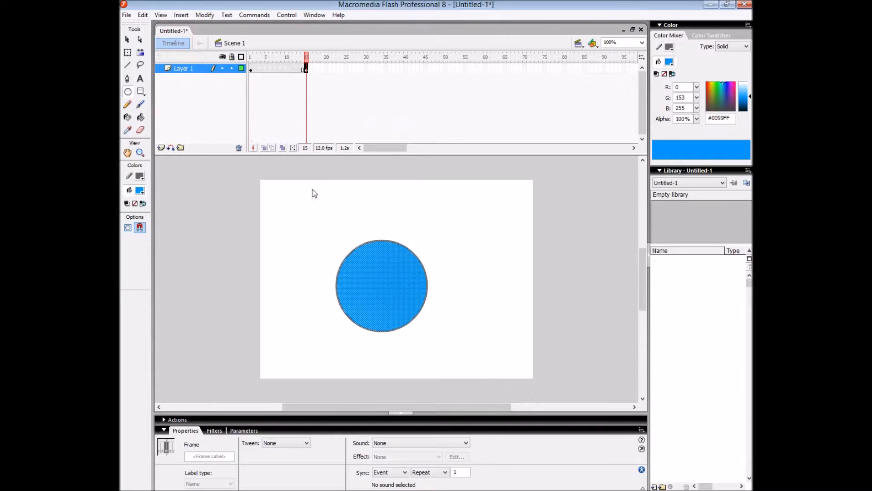
key("Delete")
left_click(141, 91)
left_click_drag(352, 243, 427, 317)
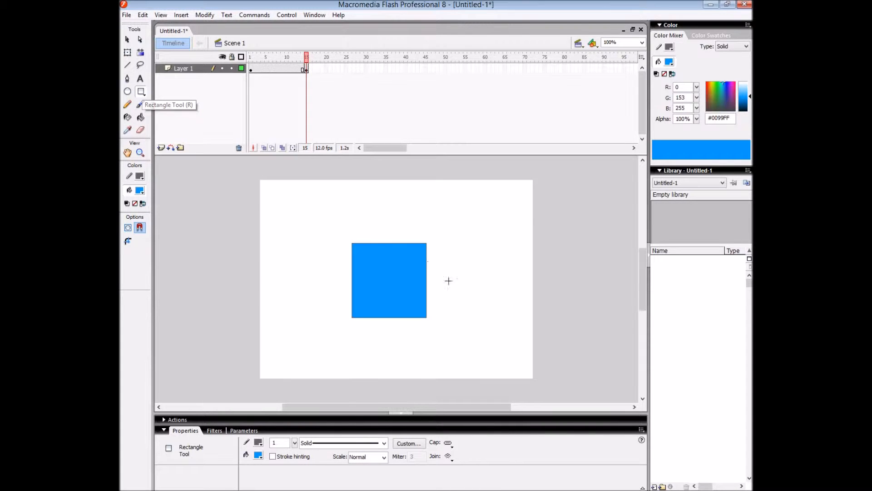
Step: Apply a Shape tween between frames 1 and 15 and preview the morph from circle to square
left_click(275, 68)
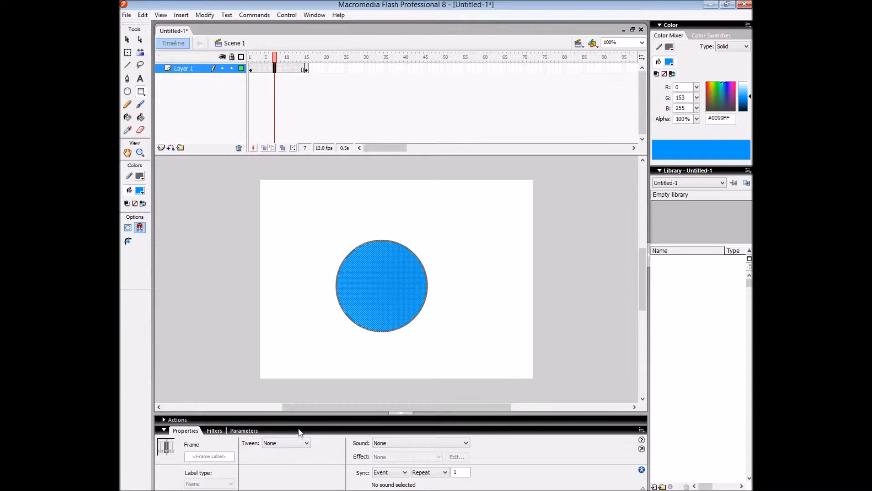
left_click(291, 443)
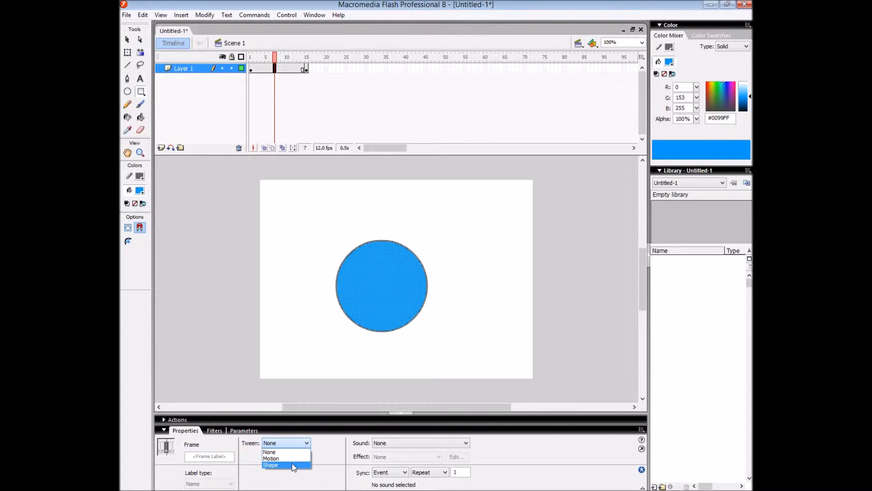
left_click(293, 465)
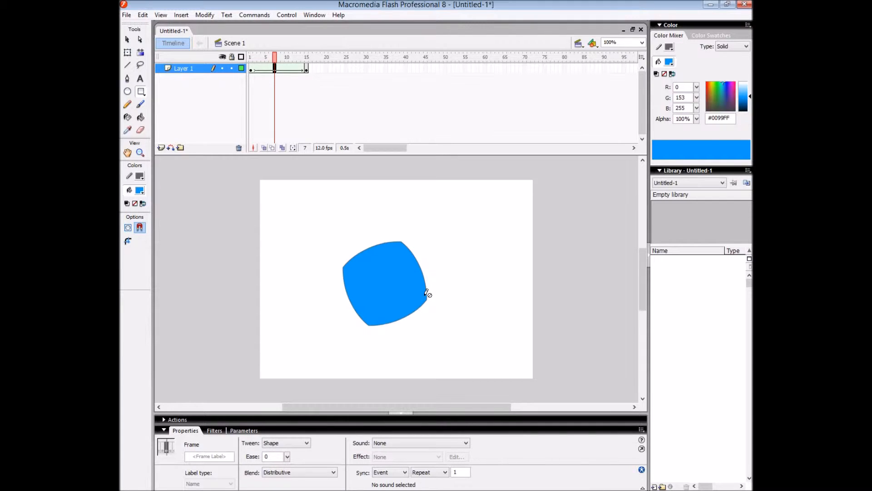
left_click_drag(275, 56, 306, 63)
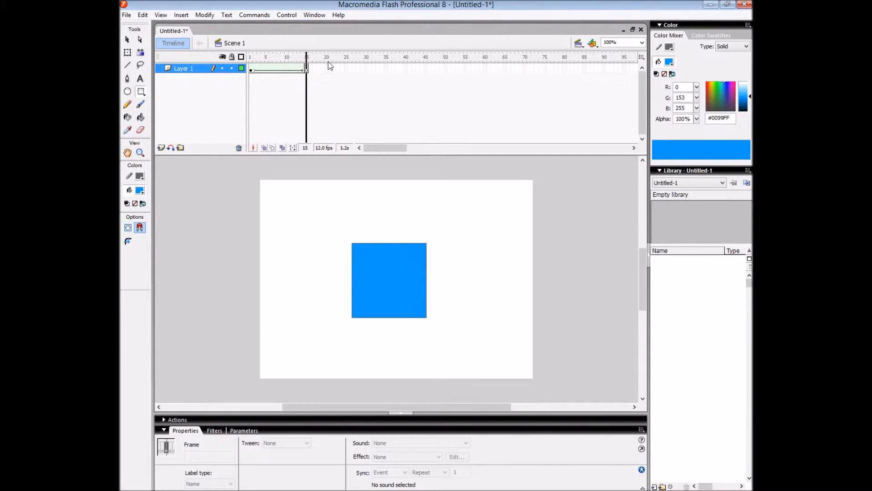
Step: Insert a keyframe at frame 30 and replace its square with a newly drawn, slightly larger blue square
right_click(366, 73)
left_click(393, 116)
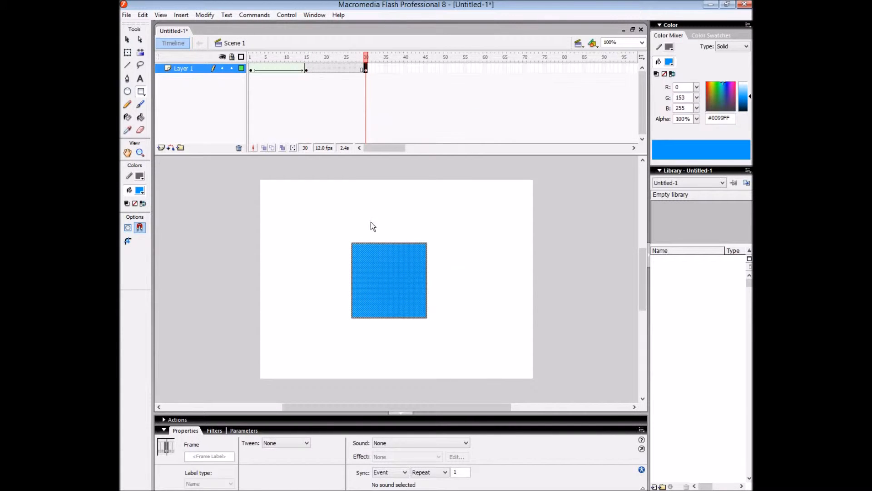
key("Delete")
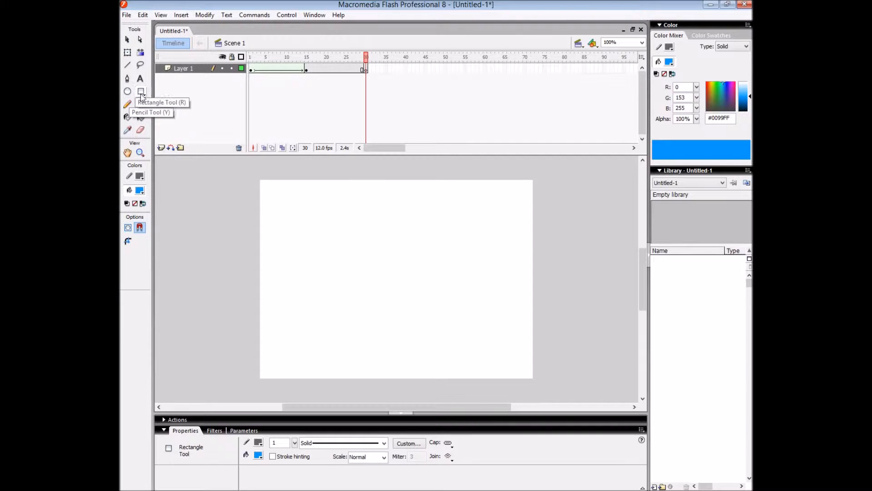
mouse_move(341, 241)
left_mouse_down()
mouse_move(432, 321)
mouse_move(424, 322)
left_mouse_up()
Step: Reshape the square in frame 30 into a four-pointed star with inward-curved sides, about 237 by 238 px
left_click(127, 39)
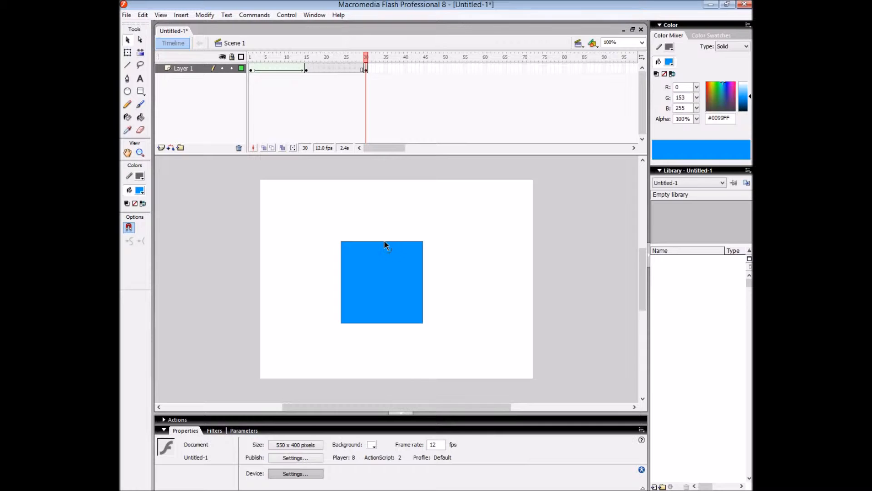
left_click_drag(342, 242, 341, 213)
left_click_drag(423, 242, 423, 213)
left_click_drag(383, 251, 382, 249)
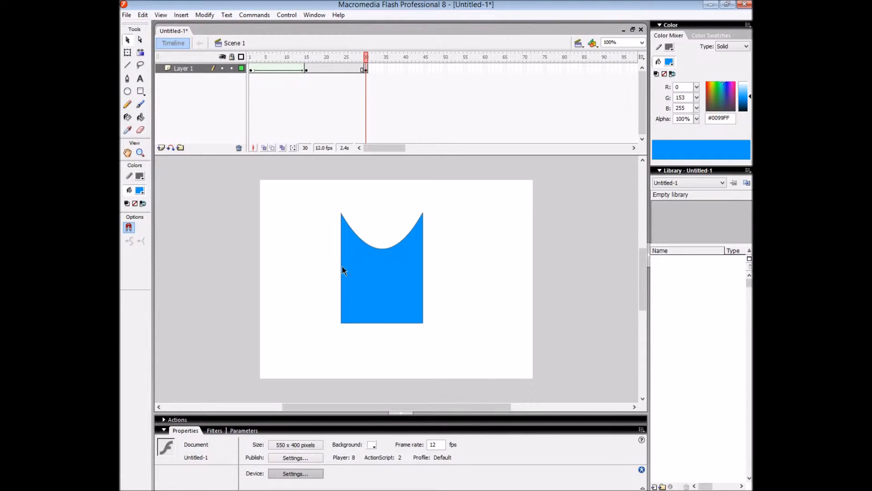
left_click_drag(358, 278, 353, 272)
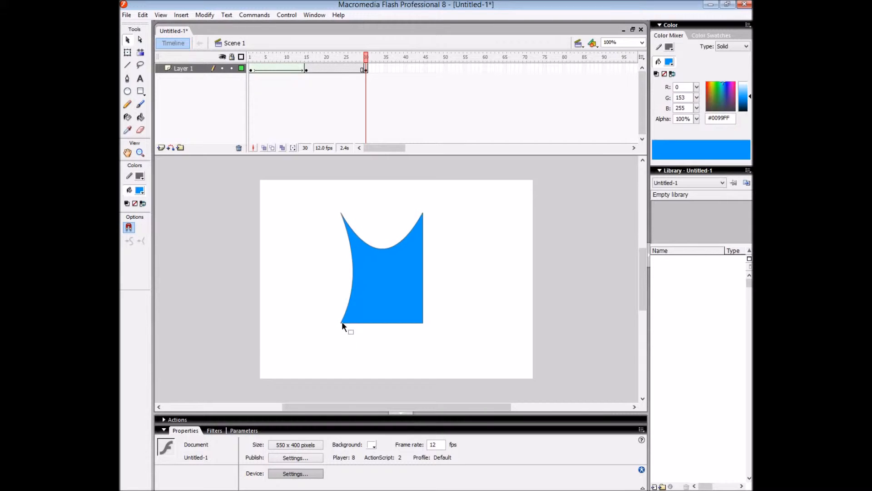
left_click_drag(342, 323, 322, 323)
left_click_drag(423, 323, 442, 323)
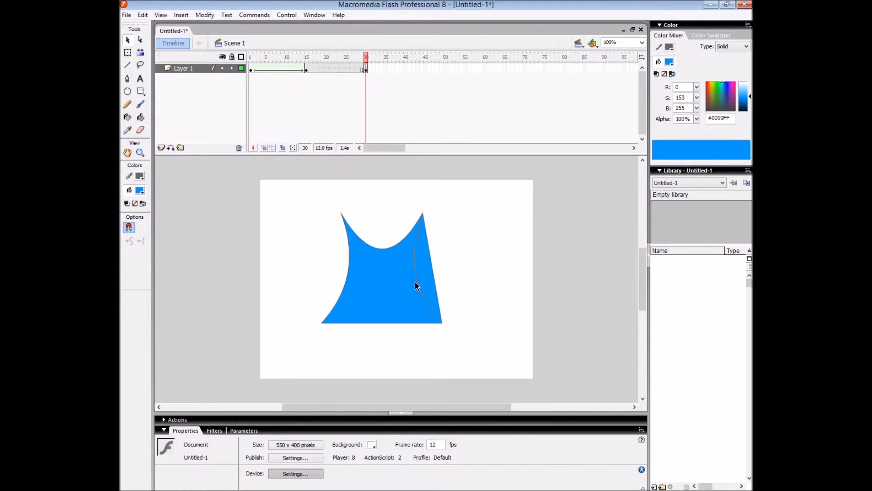
left_click_drag(417, 287, 416, 285)
left_click_drag(385, 323, 385, 299)
left_click_drag(324, 324, 327, 332)
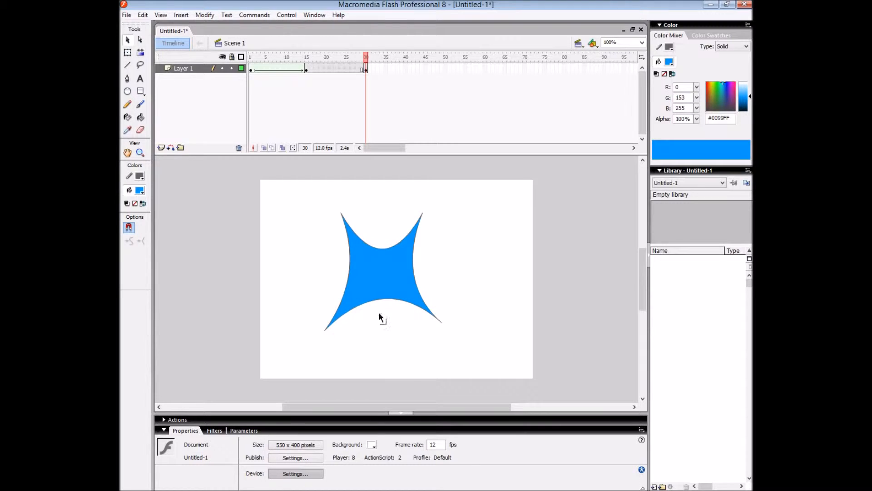
Step: Apply a Shape tween between frames 15 and 30
left_click(341, 70)
left_click(306, 443)
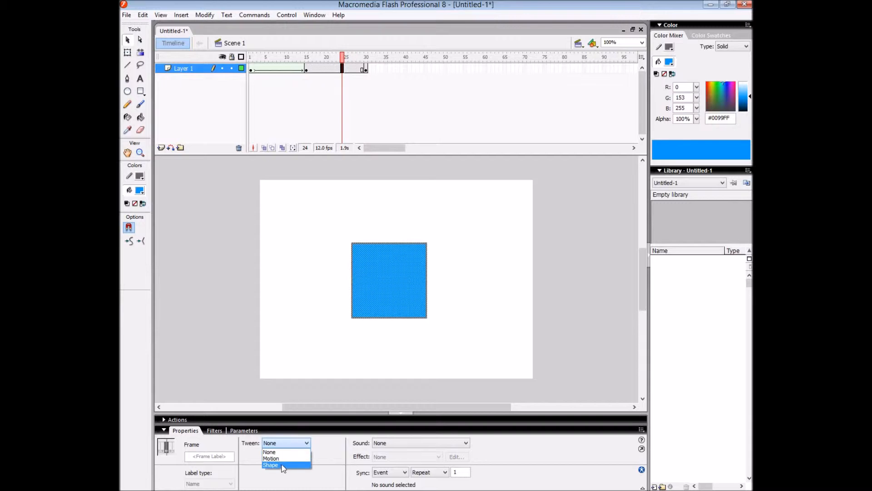
left_click(272, 464)
Step: Delete the outline of the square in frame 15
left_click_drag(344, 63, 306, 68)
left_click(443, 275)
left_click(427, 278)
double_click(428, 271)
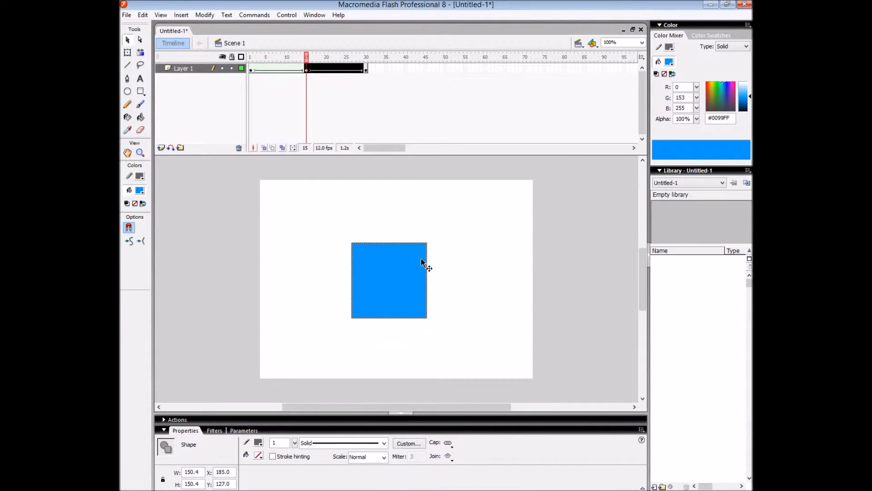
left_click(253, 180)
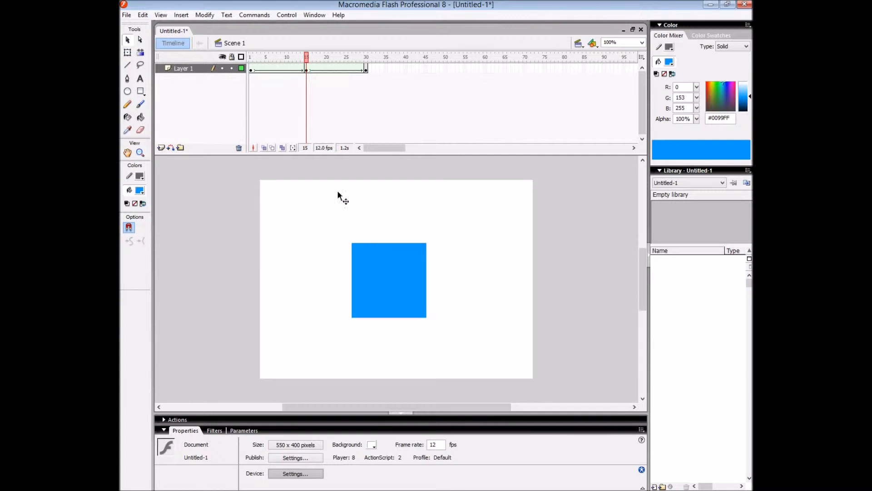
Step: Delete the outline of the four-pointed shape in frame 30, leaving only its blue fill
mouse_move(307, 61)
left_mouse_down()
mouse_move(331, 60)
mouse_move(307, 61)
mouse_move(319, 64)
left_mouse_up()
left_click(365, 68)
left_click(426, 237)
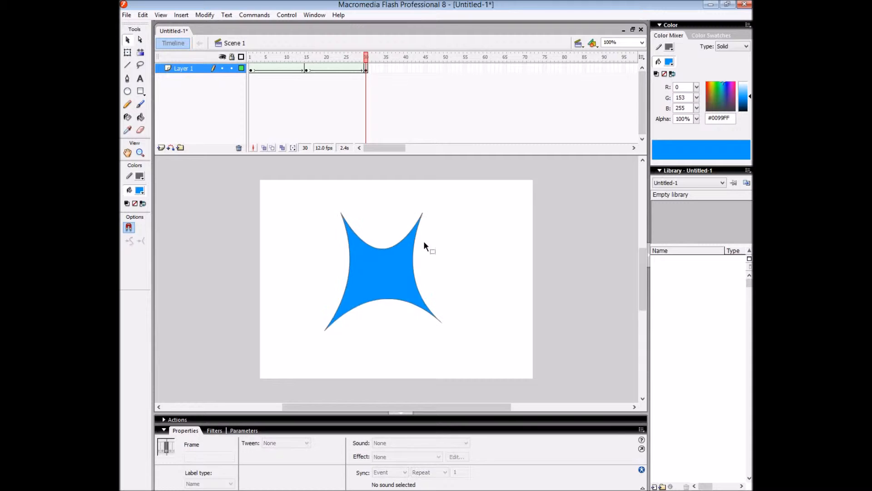
left_click(414, 259)
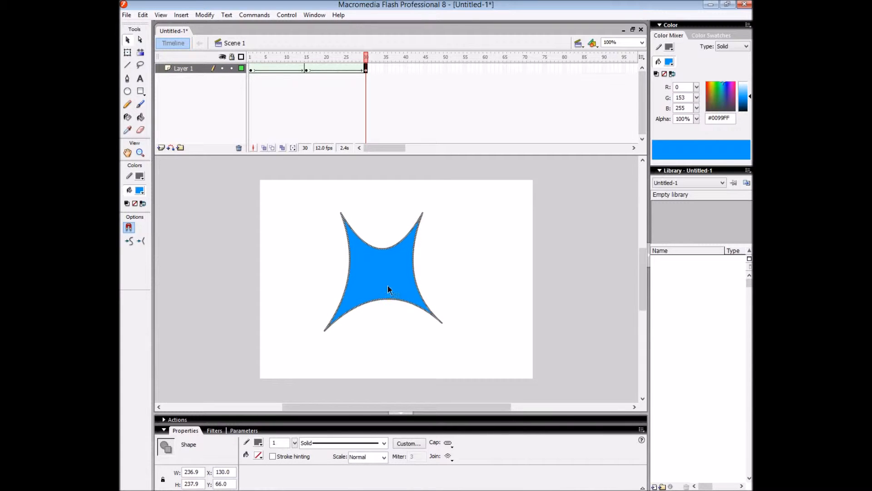
mouse_move(367, 57)
left_mouse_down()
mouse_move(338, 63)
mouse_move(366, 61)
left_mouse_up()
double_click(413, 242)
left_click(417, 242)
Step: Insert a keyframe at frame 45 and draw a smaller blue circle to the right of the four-pointed shape
left_click_drag(366, 59, 376, 78)
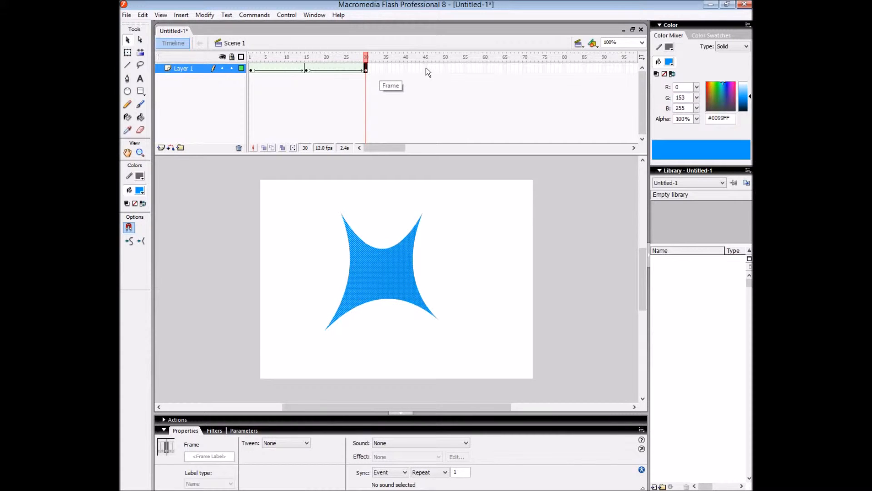
right_click(426, 70)
left_click(449, 115)
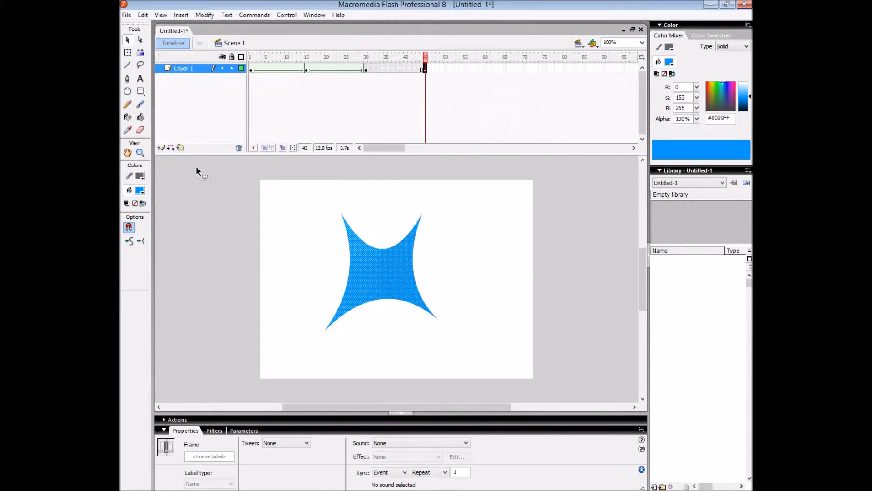
left_click(128, 91)
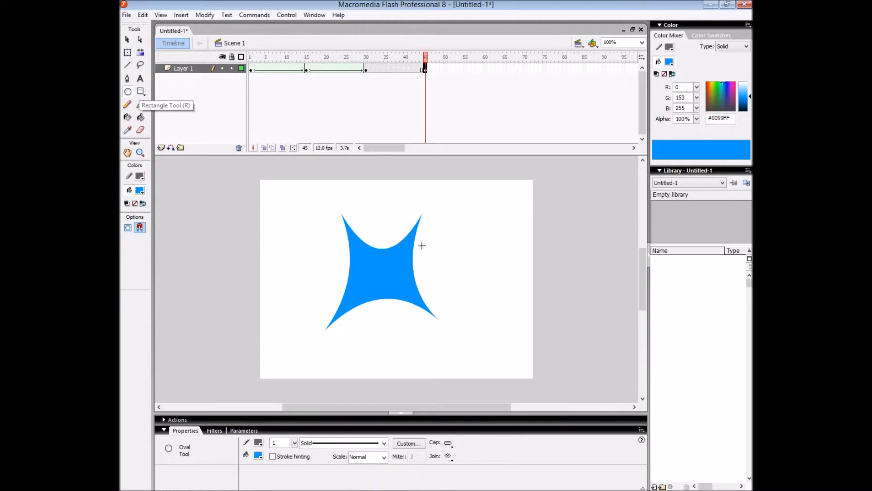
left_click_drag(450, 247, 509, 306)
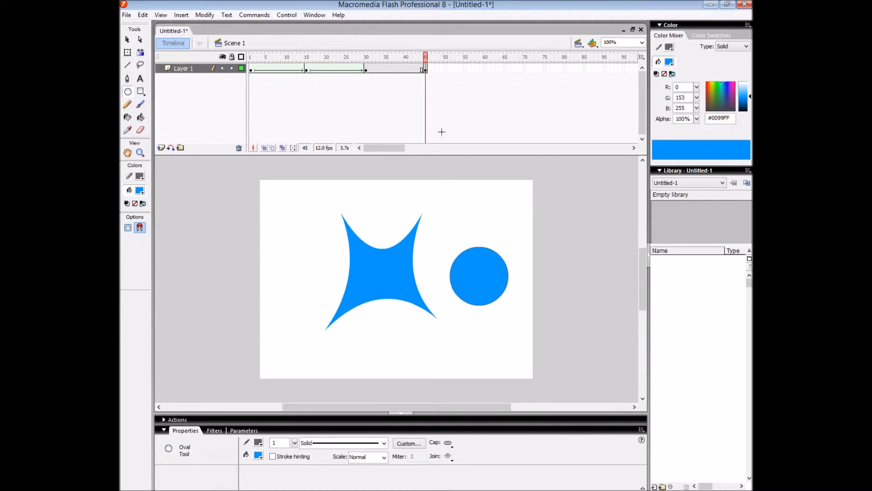
Step: Apply a Shape tween between frames 30 and 45 and preview it
left_click(386, 69)
left_click(307, 443)
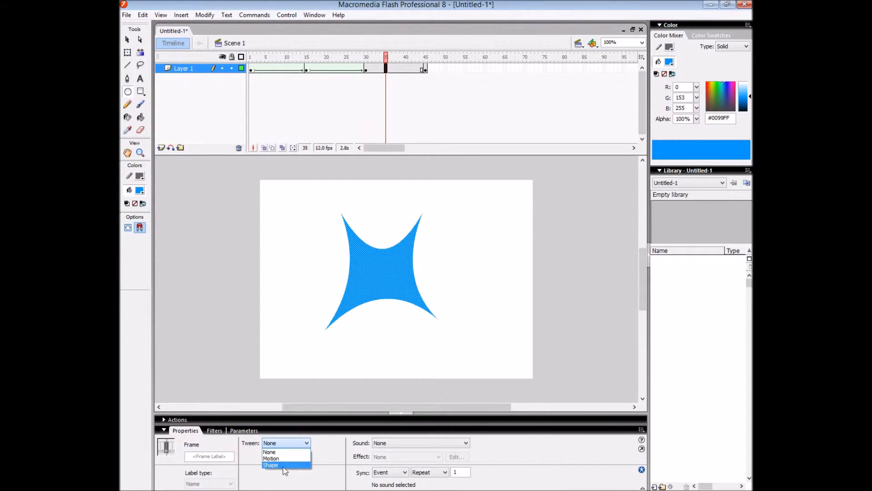
left_click(286, 462)
left_click_drag(386, 65, 426, 70)
left_click(441, 258)
left_click(369, 70)
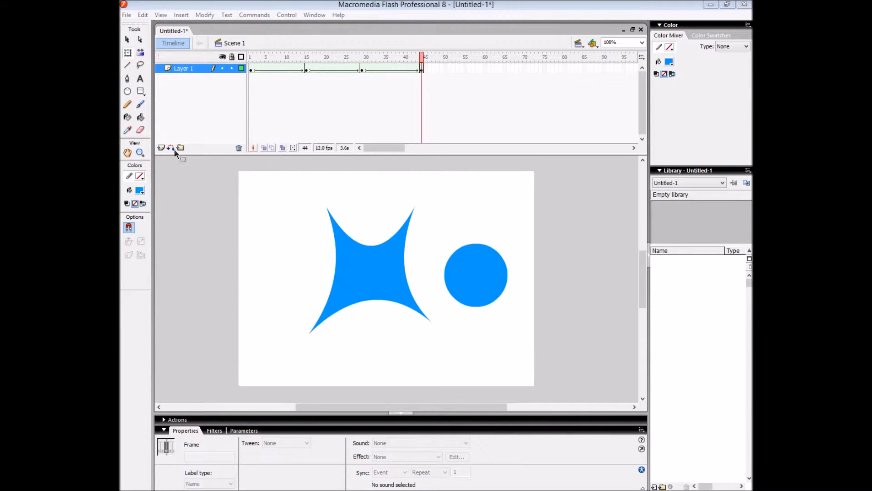
Step: Add a new layer above Layer 1 and remove one frame near its start
left_click(161, 147)
left_click_drag(509, 309, 443, 241)
left_click(252, 69)
right_click(255, 70)
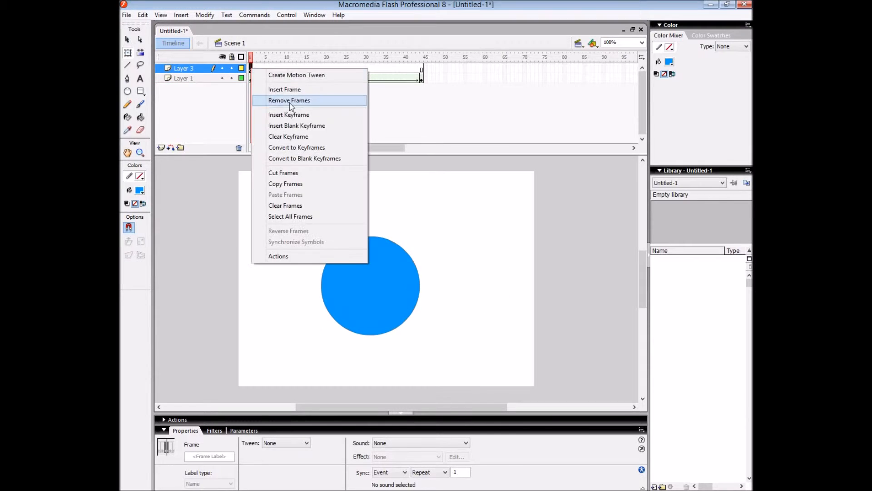
left_click(291, 113)
right_click(256, 71)
left_click(288, 101)
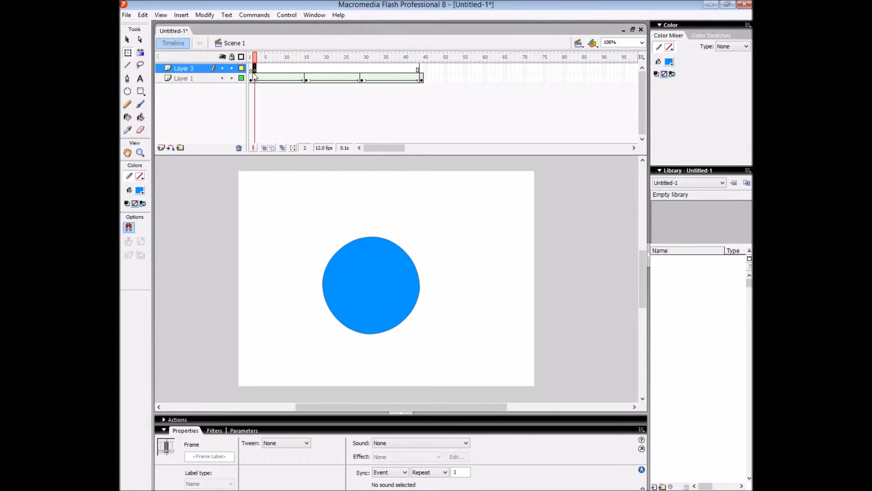
Step: Draw a small blue circle about 29 px wide in frame 1 of Layer 3, over the middle of the large circle
left_click(253, 70)
right_click(252, 70)
left_click(300, 127)
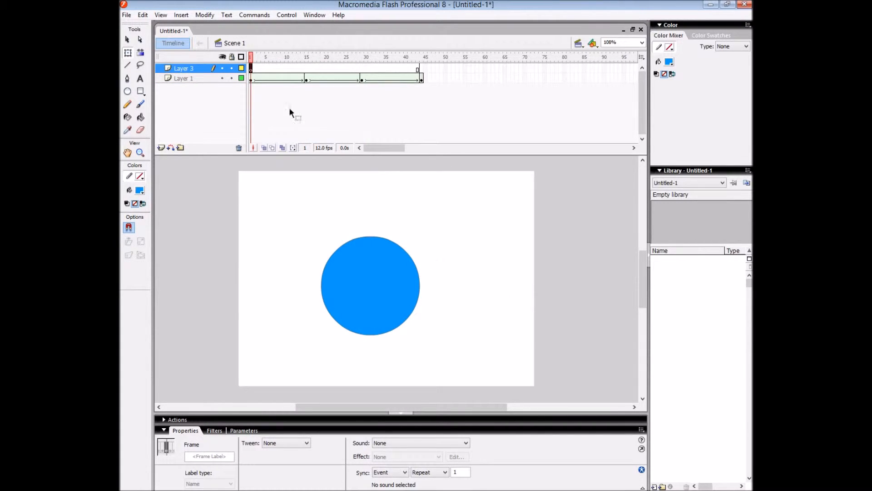
left_click(128, 91)
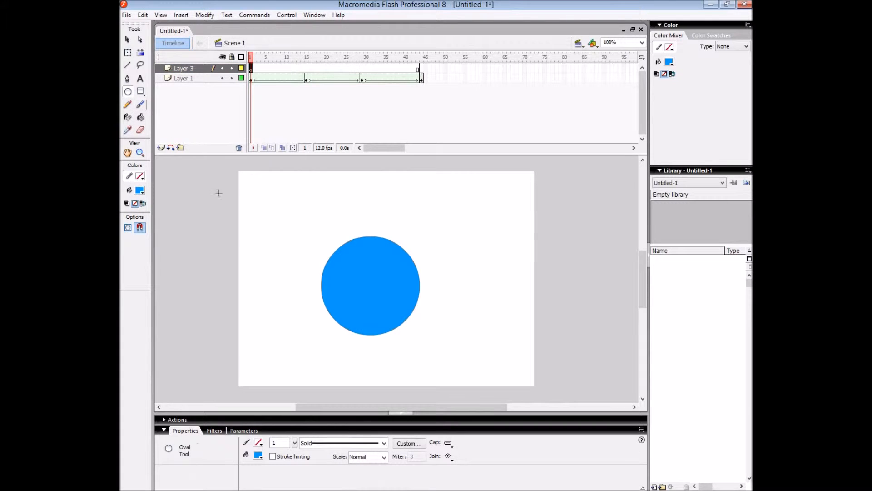
left_click_drag(381, 294, 382, 294)
Step: Insert a keyframe at frame 44 of Layer 3
left_click(422, 68)
right_click(423, 68)
left_click(455, 114)
Step: Cut the circle beside the four-pointed shape from frame 44 of Layer 1
left_click(421, 79)
left_click(454, 248)
key("a")
key("v")
right_click(468, 278)
left_click(504, 279)
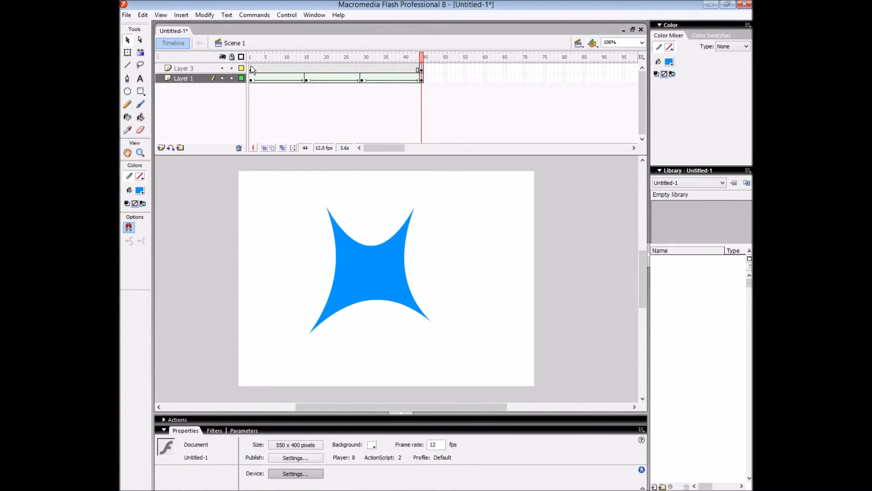
Step: Paste the cut circle into frame 44 of Layer 3 and move it to the right of the four-pointed shape
left_click(252, 69)
left_click(419, 68)
right_click(475, 271)
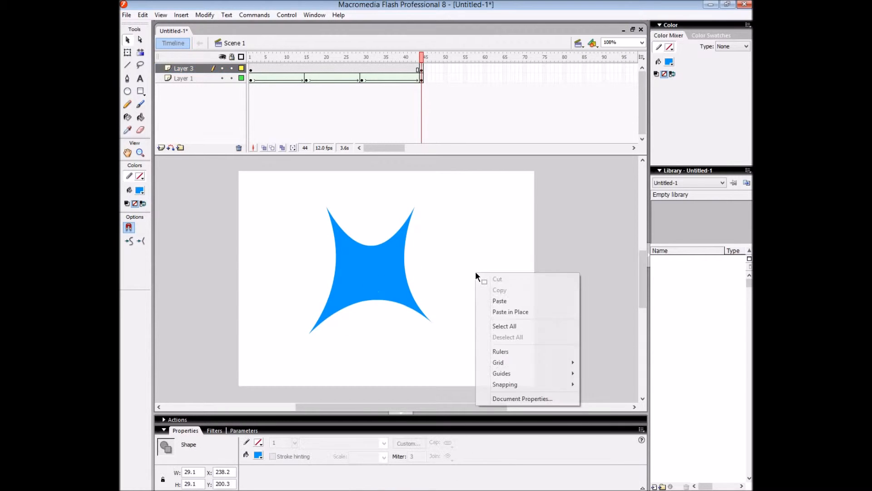
left_click(500, 301)
left_click_drag(422, 288, 490, 283)
left_click(422, 79)
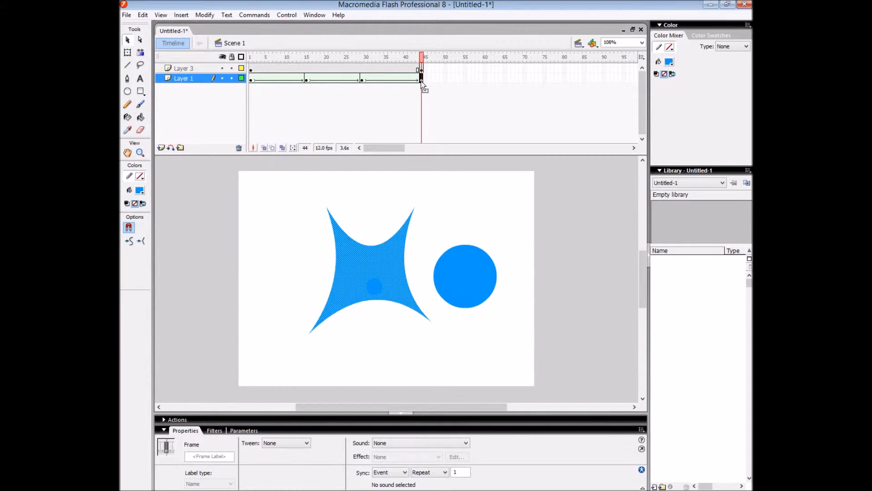
mouse_move(423, 58)
left_mouse_down()
mouse_move(402, 58)
mouse_move(422, 58)
left_mouse_up()
Step: Insert a keyframe at frame 29 of Layer 3
left_click(390, 70)
left_click(362, 69)
right_click(362, 69)
left_click(403, 113)
Step: Apply a Shape tween between frames 29 and 44 of Layer 3 and preview the separating circle
left_click(394, 68)
left_click(286, 443)
left_click(273, 468)
left_click_drag(409, 54, 429, 80)
left_click(361, 78)
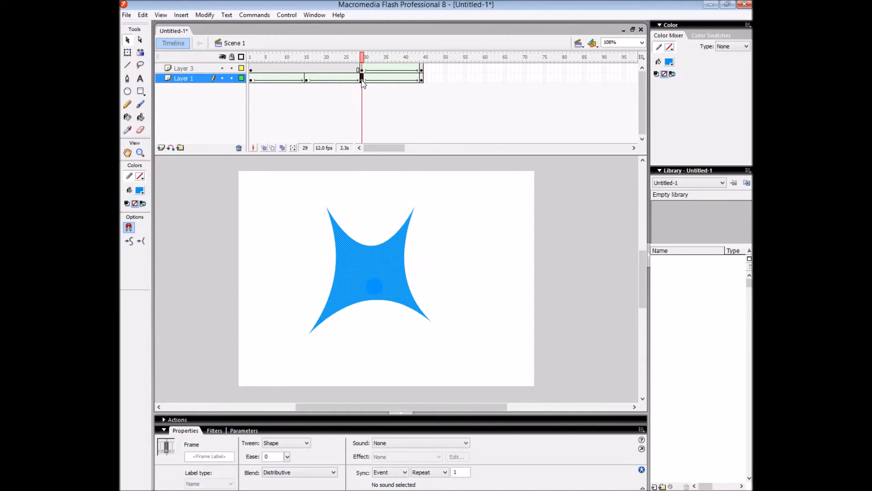
Step: Copy the four-pointed shape in frame 29 of Layer 1 and delete the small circle in frame 29 of Layer 3
right_click(396, 271)
left_click(419, 288)
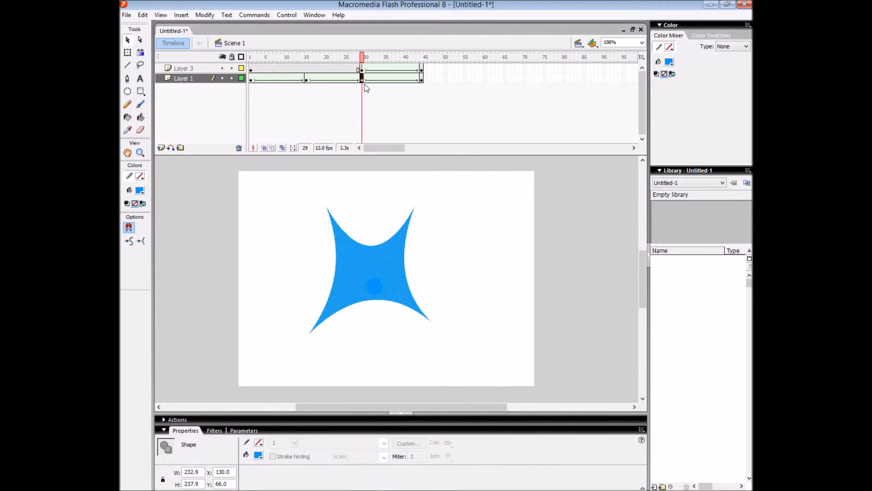
left_click(361, 68)
key("Delete")
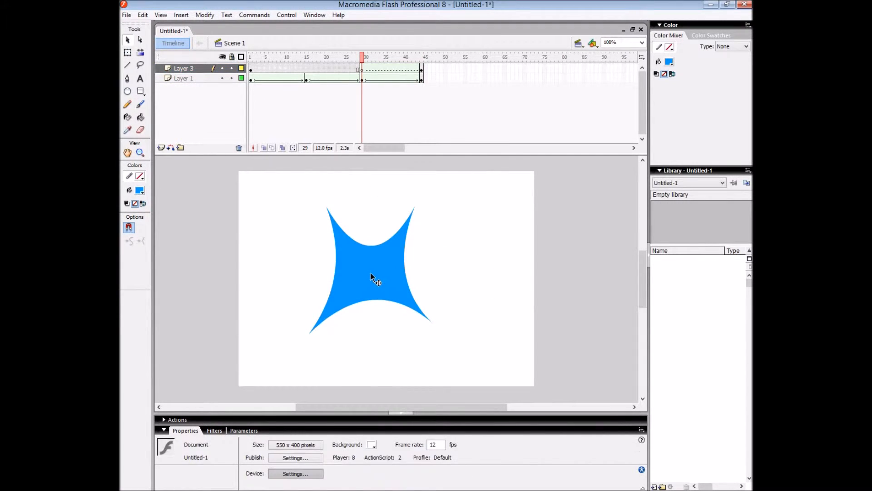
Step: Paste the copied shape in frame 29 of Layer 1 and align it over the original four-pointed shape
right_click(372, 273)
left_click(404, 298)
left_click_drag(397, 287, 374, 279)
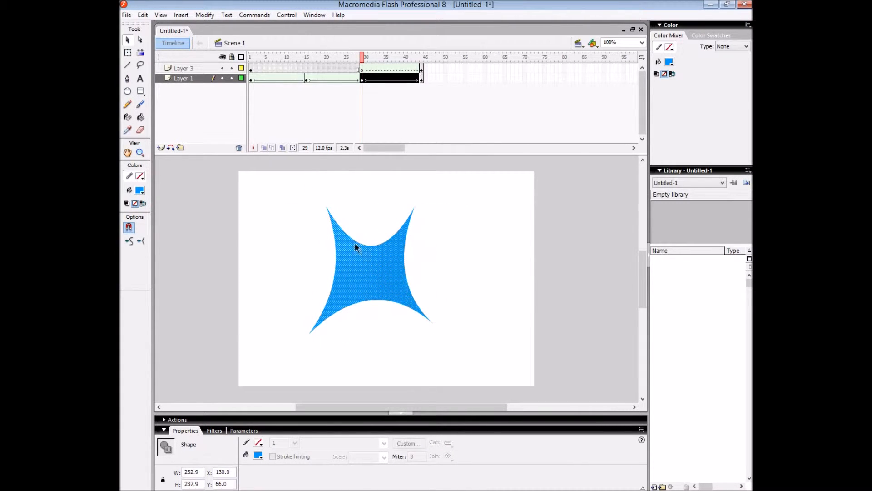
left_click(386, 205)
Step: Paste the copied four-pointed shape into frame 29 of Layer 3 and align it over the Layer 1 shape
left_click(362, 68)
left_click(374, 233)
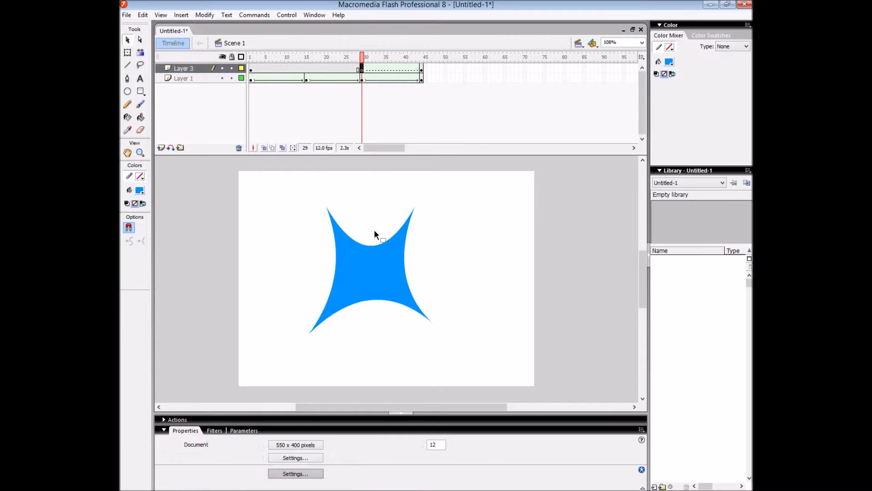
right_click(374, 231)
left_click(403, 259)
left_click_drag(403, 282, 378, 273)
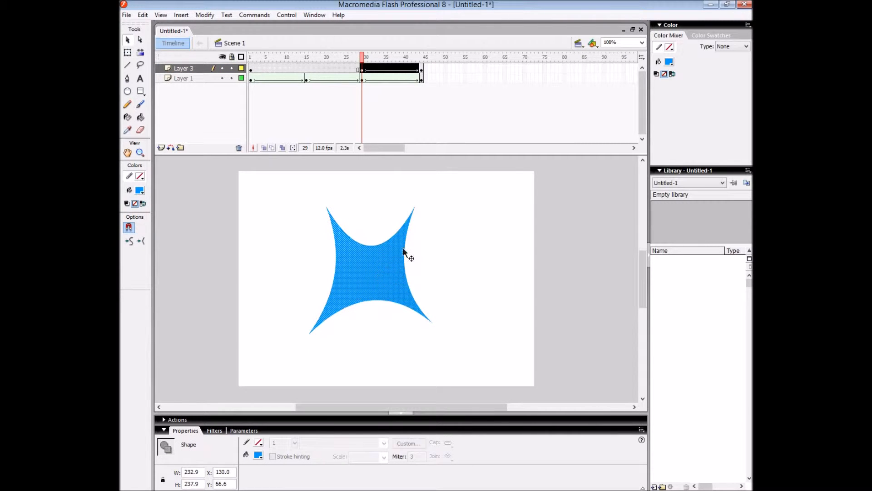
left_click(416, 186)
Step: Scrub through the split up to frame 44 and delete the contents of frame 1 of Layer 3
left_click_drag(363, 58, 423, 63)
left_click(254, 71)
key("Delete")
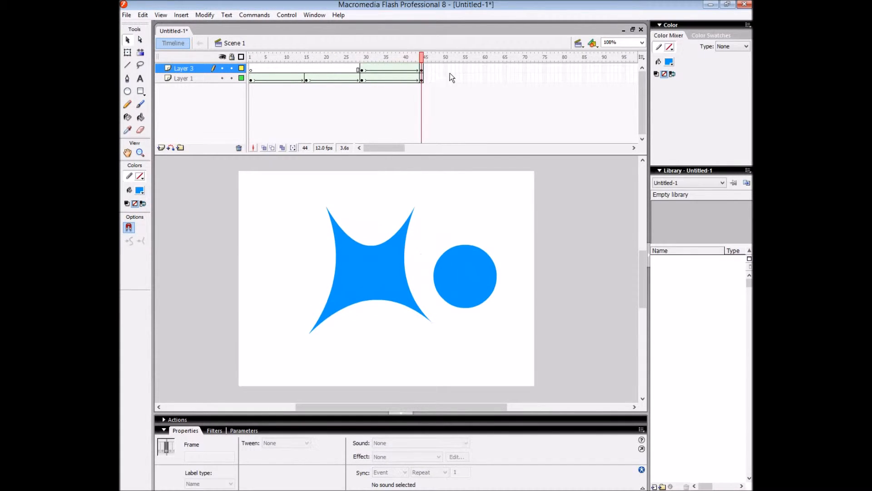
Step: Insert keyframes at frame 55 of both Layer 3 and Layer 1
right_click(465, 69)
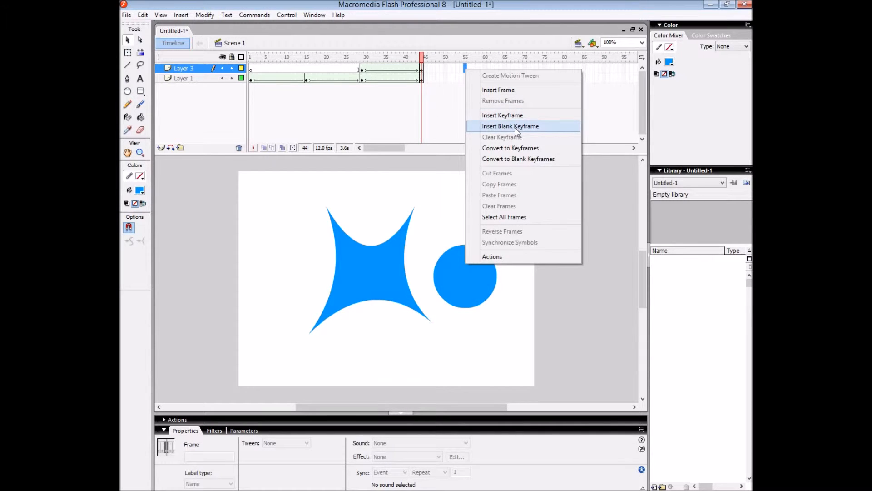
left_click(503, 115)
right_click(465, 78)
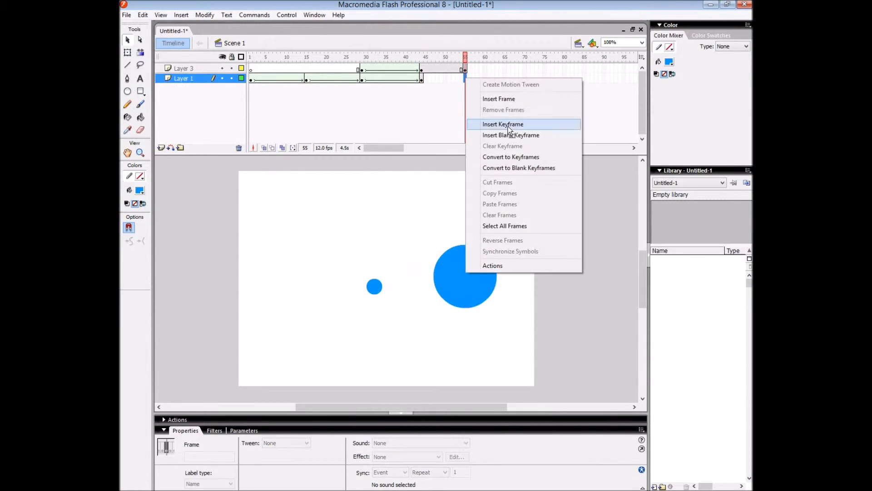
left_click(505, 124)
Step: Delete the small leftover circle inside the four-pointed shape from frames 44 and 55 of Layer 3
left_click(422, 69)
left_click(459, 283)
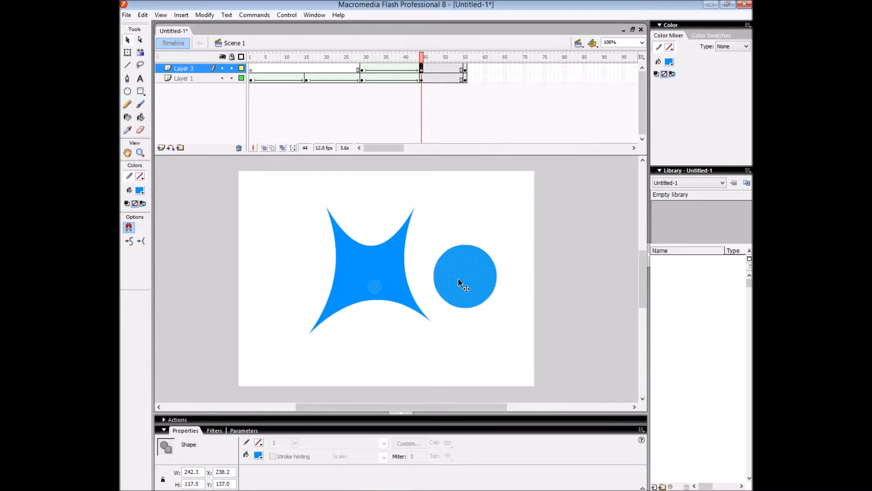
key("Escape")
left_click(377, 287)
key("Escape")
left_click(465, 69)
left_click(379, 293)
key("Escape")
Step: Stretch the circle in frame 55 of Layer 3 vertically and distort it with Envelope into an irregular blob about 146 by 175 px
left_click(465, 69)
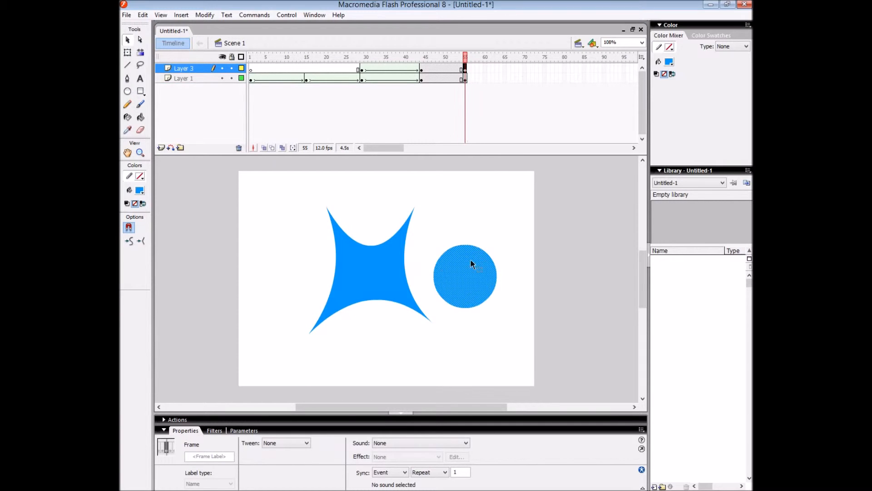
key("q")
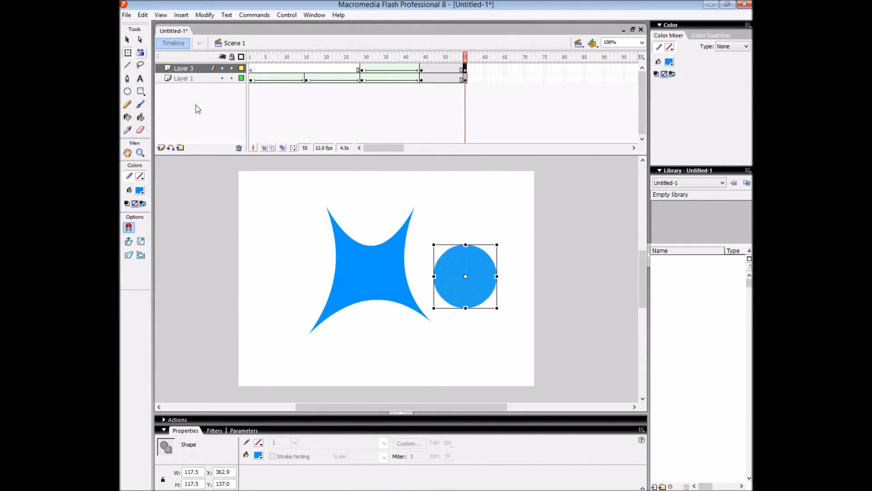
left_click_drag(466, 246, 468, 231)
right_click(482, 255)
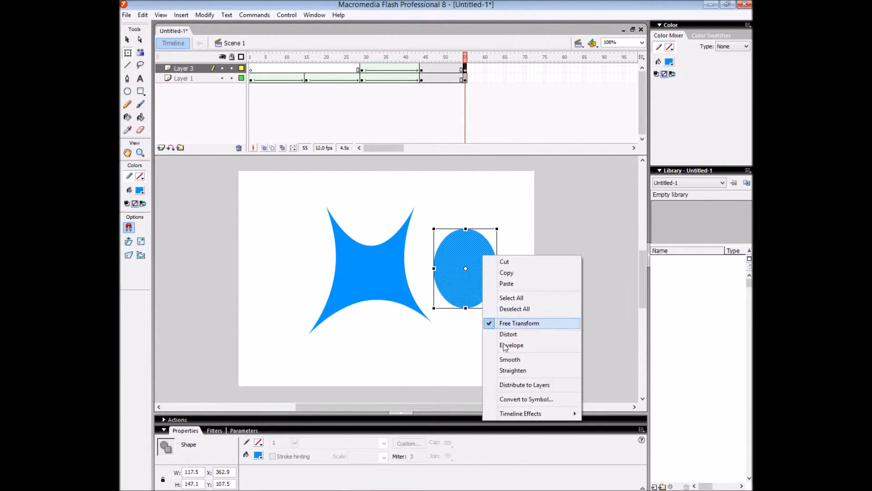
left_click(511, 345)
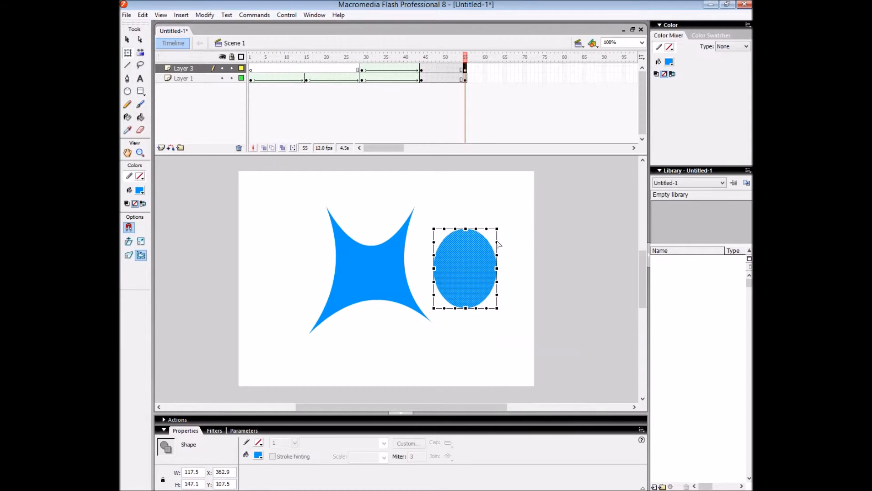
left_click_drag(497, 242, 487, 341)
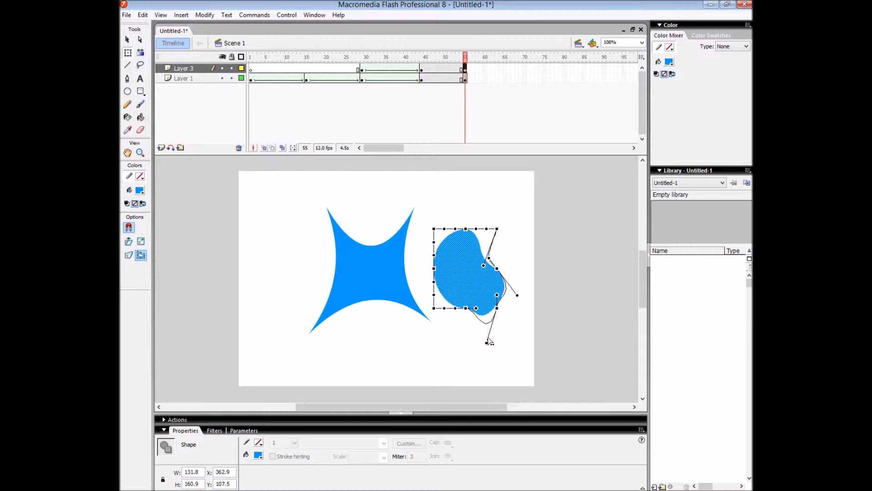
left_click_drag(476, 308, 487, 214)
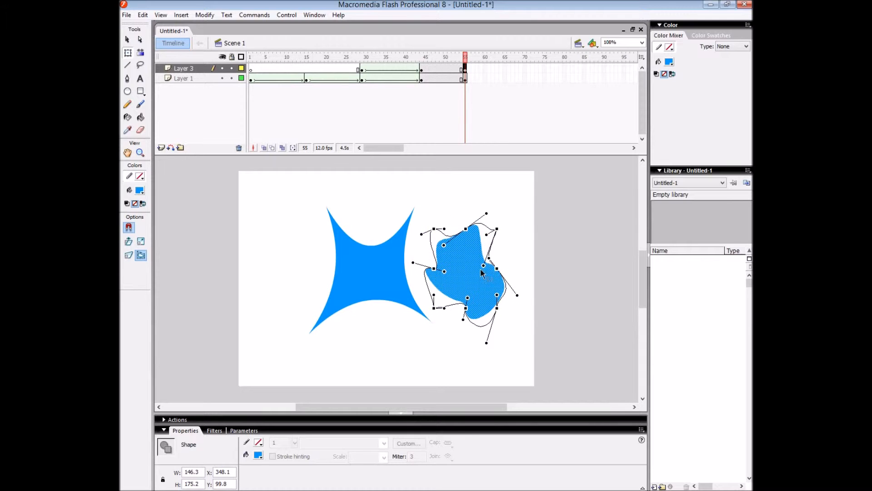
left_click(488, 282)
Step: Apply a Shape tween between frames 44 and 55 of Layer 3 and scrub through it
left_click(453, 69)
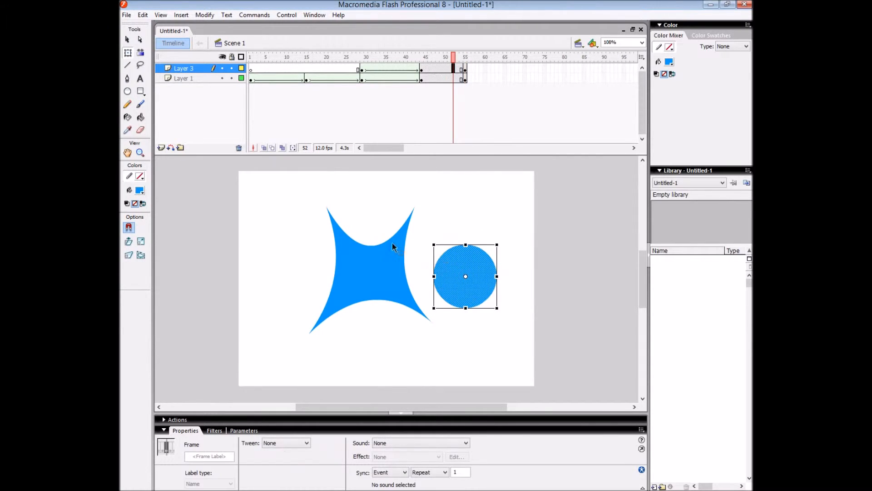
left_click(286, 443)
left_click(282, 467)
left_click_drag(453, 56, 466, 78)
Step: Replace the four-pointed shape in frame 55 of Layer 1 with a square about 138 px wide
left_click(465, 79)
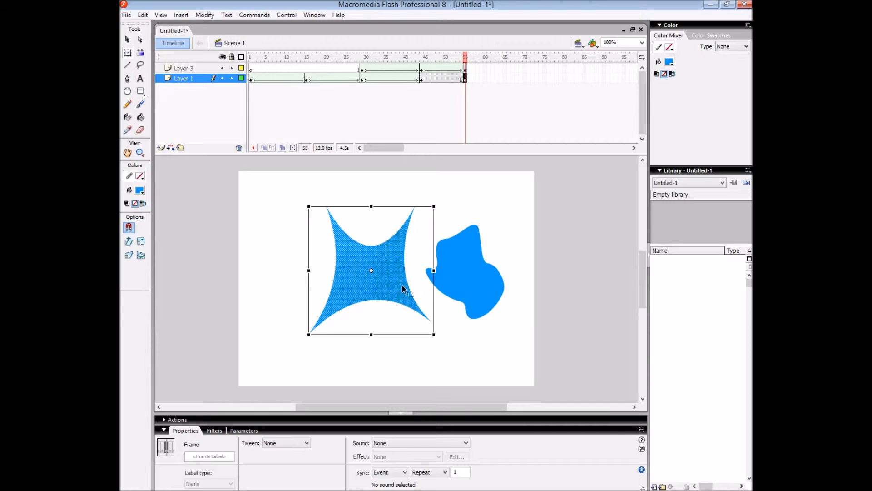
key("Delete")
left_click(141, 90)
left_click_drag(308, 230, 381, 305)
Step: Distort the square in frame 55 of Layer 1 with Envelope into an irregular shape about 147 by 143 px
left_click(128, 53)
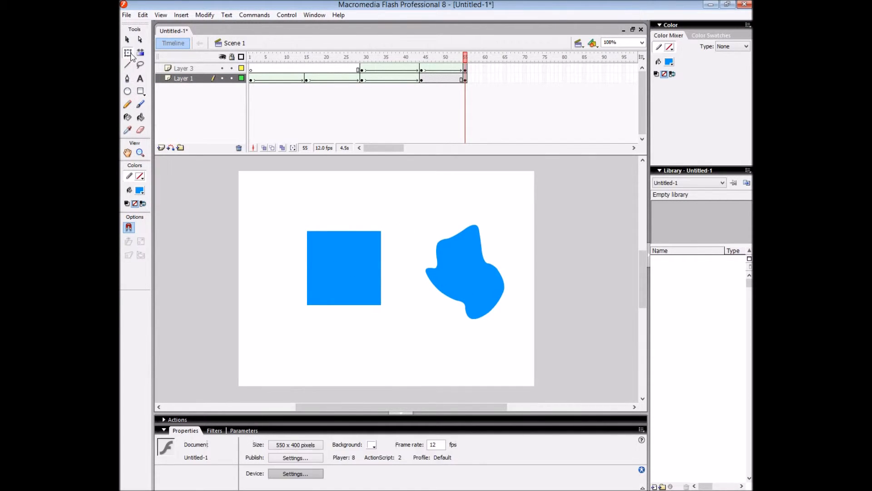
right_click(363, 284)
left_click(404, 375)
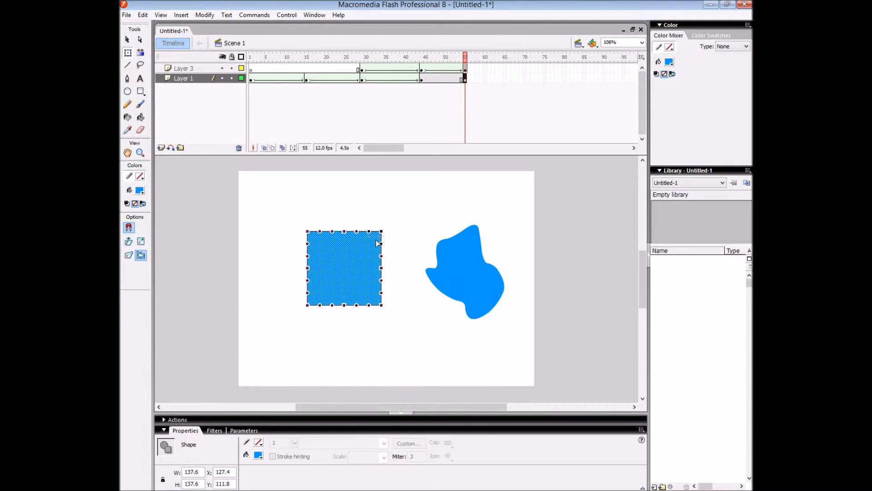
left_click_drag(376, 244, 370, 270)
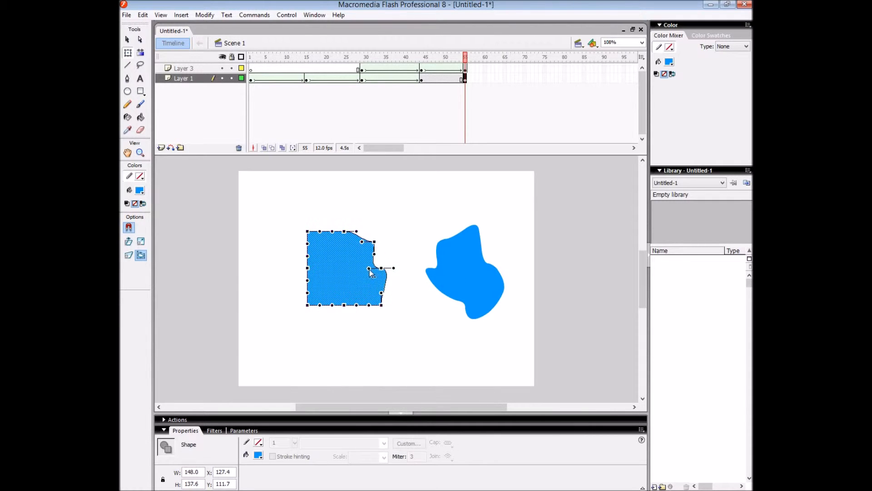
left_click_drag(375, 294, 380, 294)
left_click_drag(318, 298, 312, 283)
left_click_drag(308, 232, 340, 221)
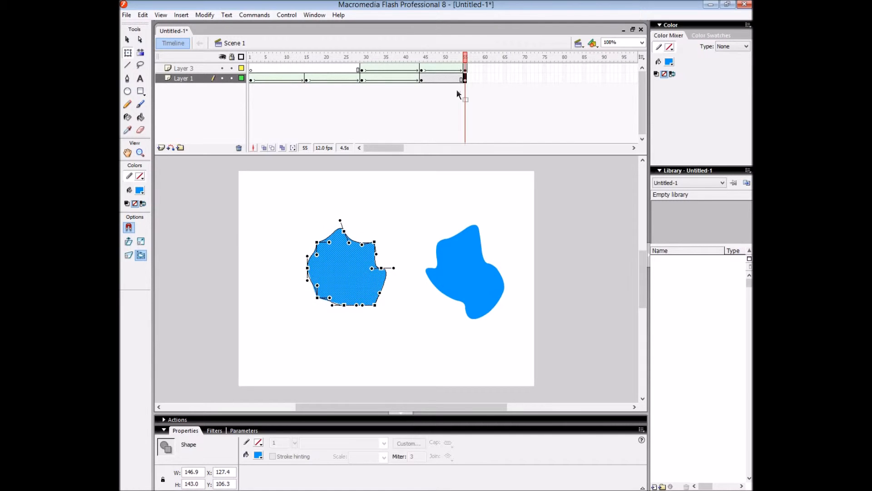
Step: Apply a Shape tween between frames 44 and 55 of Layer 1 and preview the morph
left_click(453, 78)
left_click(286, 442)
left_click(273, 464)
left_click_drag(448, 58, 477, 66)
left_click(436, 190)
key("Return")
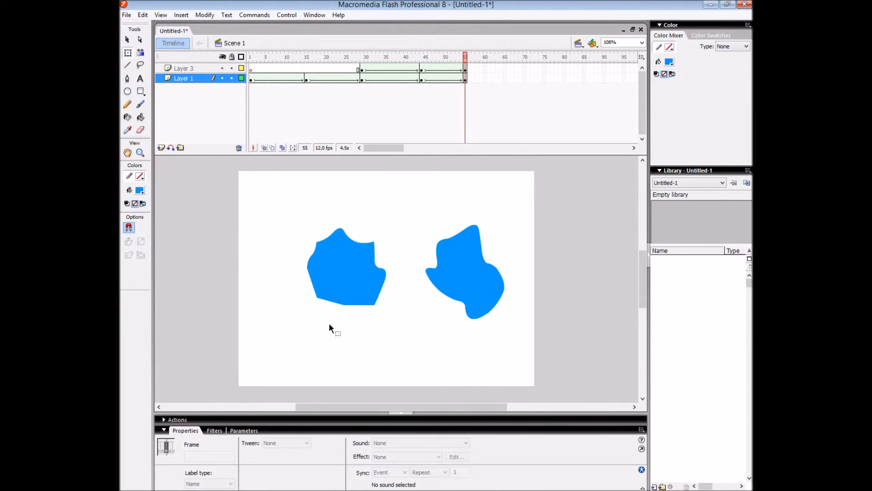
Step: Play the whole animation from frame 1 to review all the morphs
left_click(253, 79)
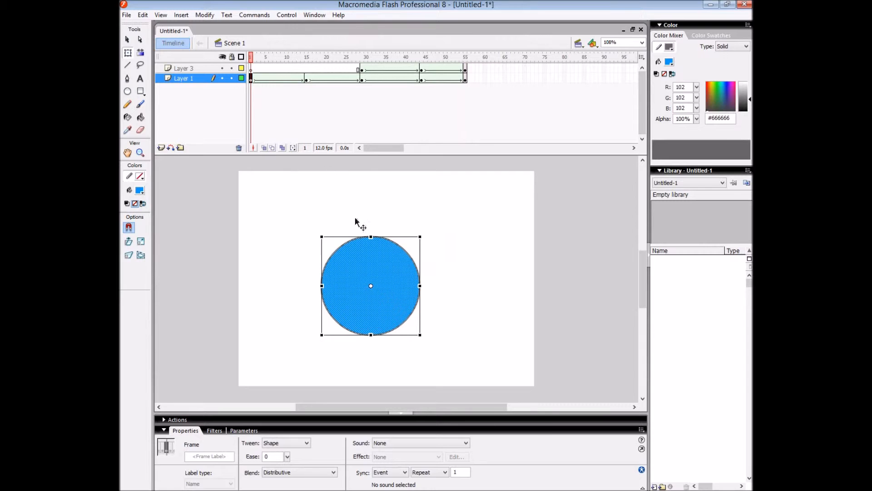
left_click(309, 80)
left_click_drag(306, 59, 250, 65)
key("Return")
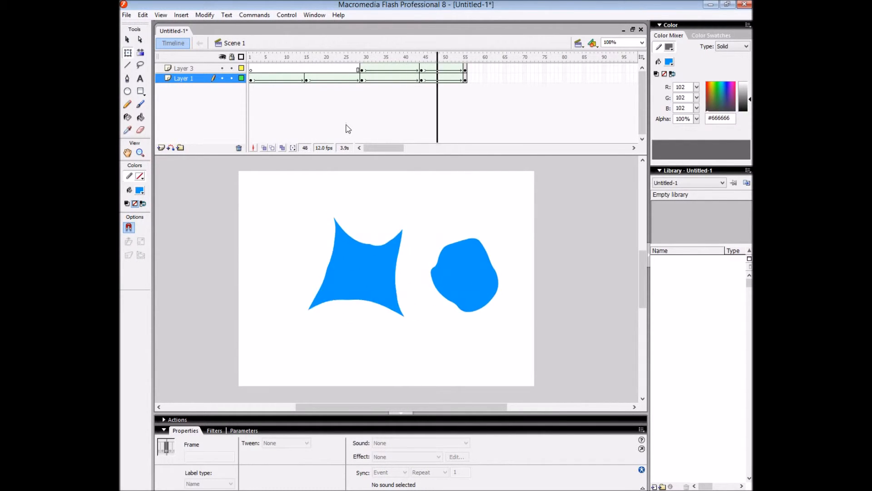
Step: Change the fill of the circle in frame 44 of Layer 3 to orange-red #FF3300 and preview the animation
left_click(457, 270)
left_click(422, 78)
left_click(449, 254)
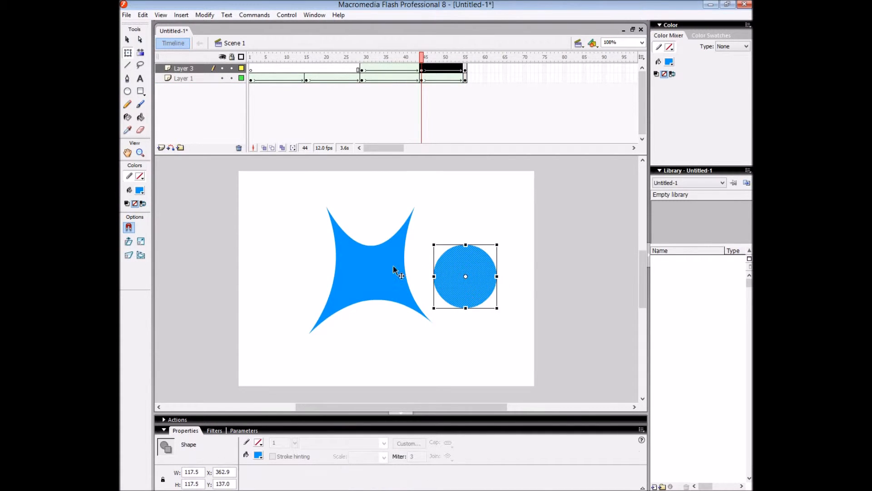
left_click(139, 192)
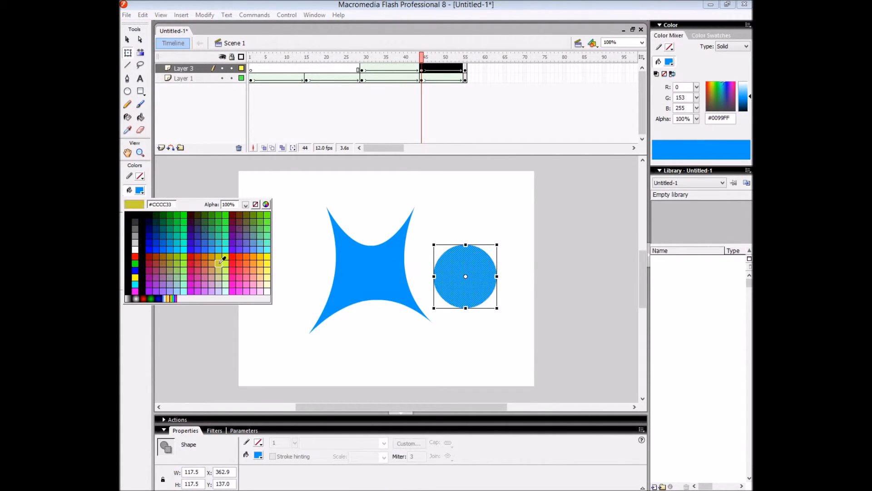
left_click(239, 256)
left_click_drag(422, 57, 348, 77)
key("Return")
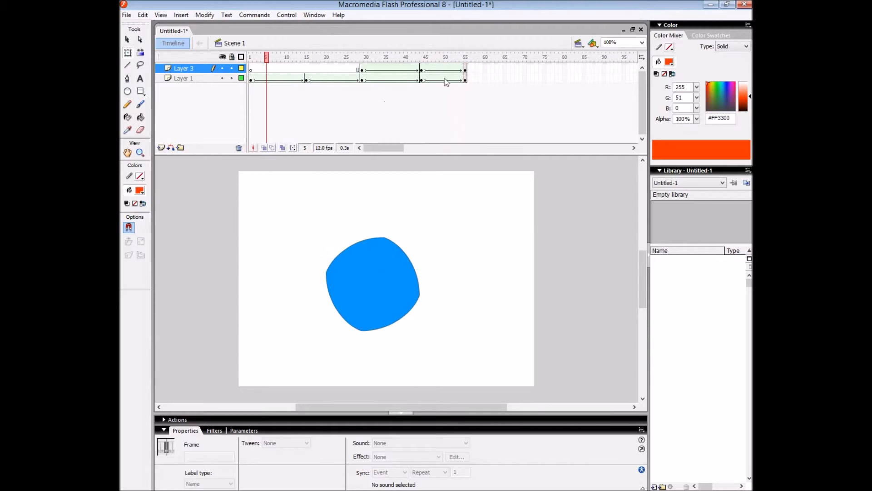
Step: Change the fill of the irregular blob in frame 55 of Layer 3 to green and scrub back to frame 1
left_click(465, 69)
left_click(139, 190)
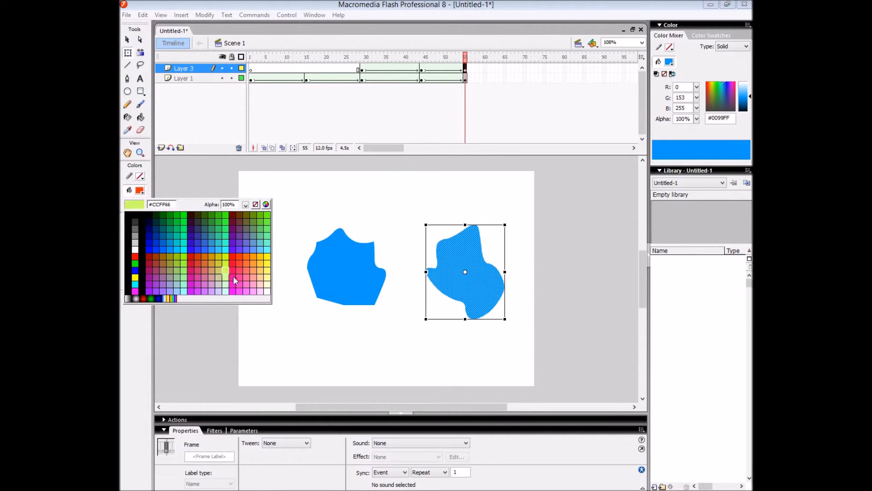
left_click(225, 214)
left_click_drag(465, 57, 251, 80)
left_click(251, 80)
Step: Change the fill of the square in frame 15 of Layer 1 to green #33FF00
left_click(306, 78)
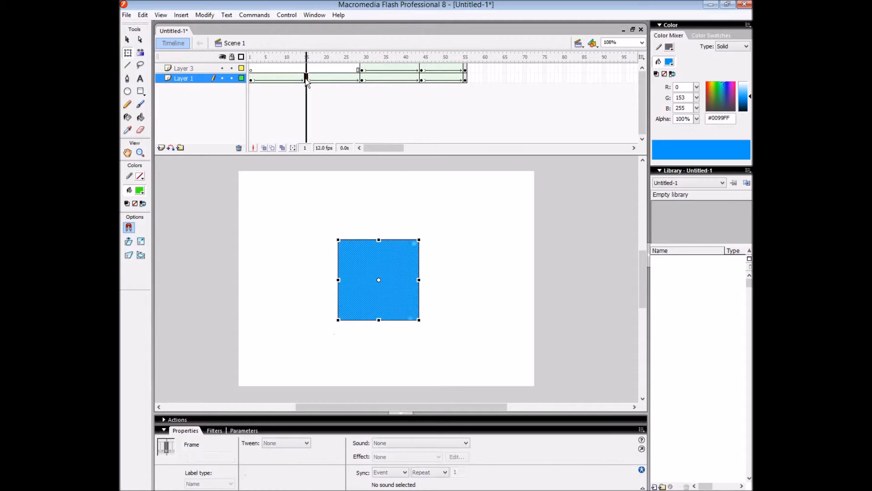
left_click(140, 190)
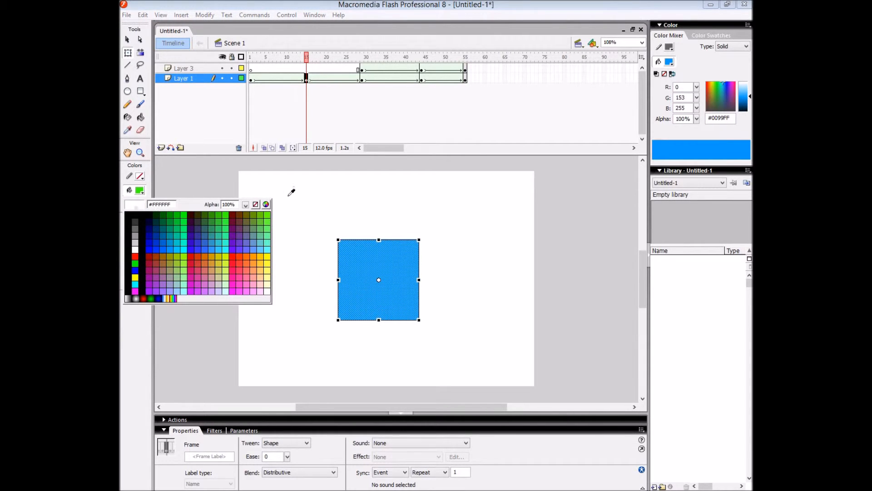
left_click(266, 204)
left_click_drag(491, 197, 463, 214)
left_click(538, 170)
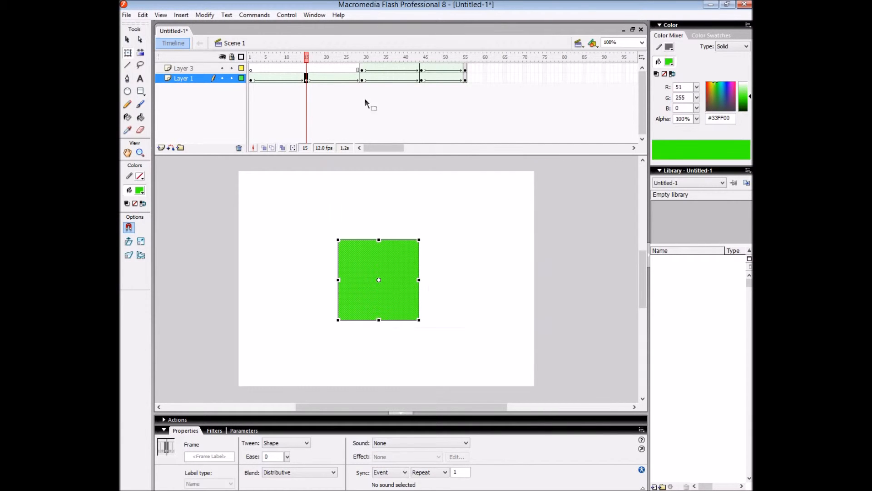
Step: Fill the four-pointed shape in frame 29 of Layer 1 with yellow #FFFF00 using the Paint Bucket
left_click(362, 79)
left_click(140, 190)
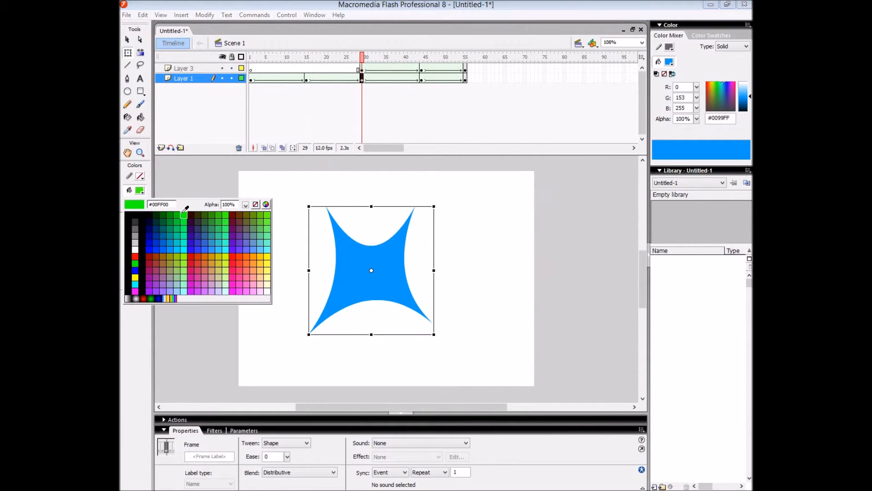
left_click(268, 256)
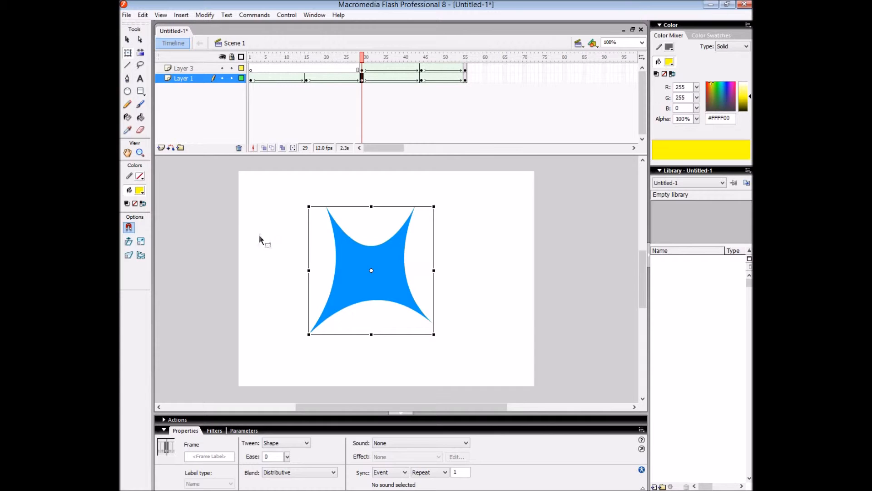
left_click(141, 117)
left_click(385, 267)
left_click(128, 41)
Step: Change the fill of the four-pointed shape in frame 44 of Layer 1 to pink #FF33FF and play the animation
left_click(362, 69)
left_click(422, 73)
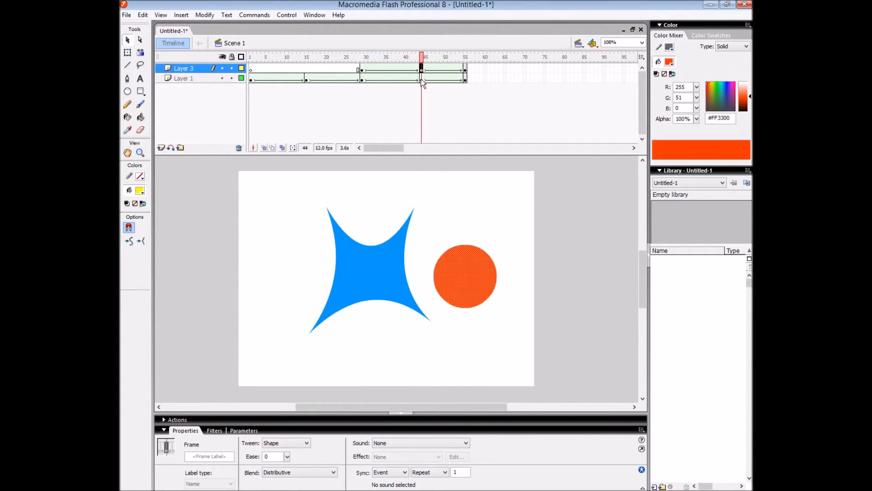
mouse_move(423, 75)
left_mouse_down()
mouse_move(270, 76)
mouse_move(422, 79)
left_mouse_up()
left_click(421, 70)
left_click(422, 80)
left_click(140, 190)
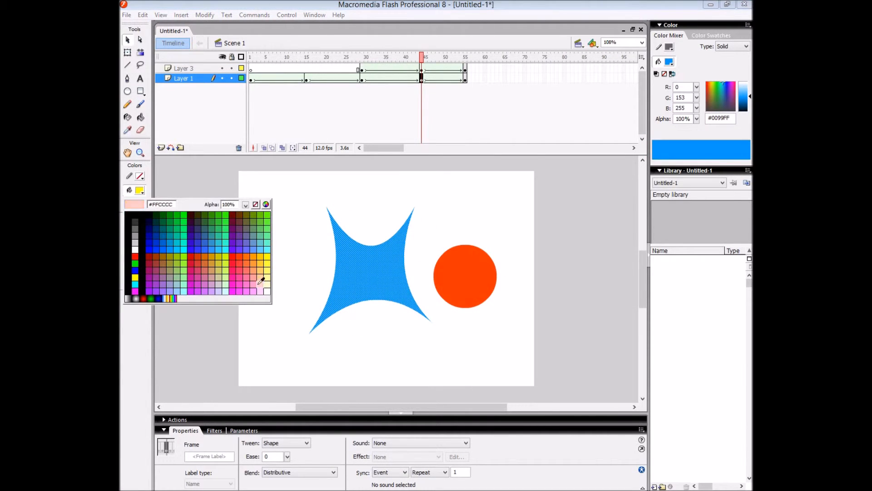
left_click(241, 289)
mouse_move(288, 57)
left_mouse_down()
mouse_move(249, 57)
mouse_move(290, 56)
left_mouse_up()
key("Return")
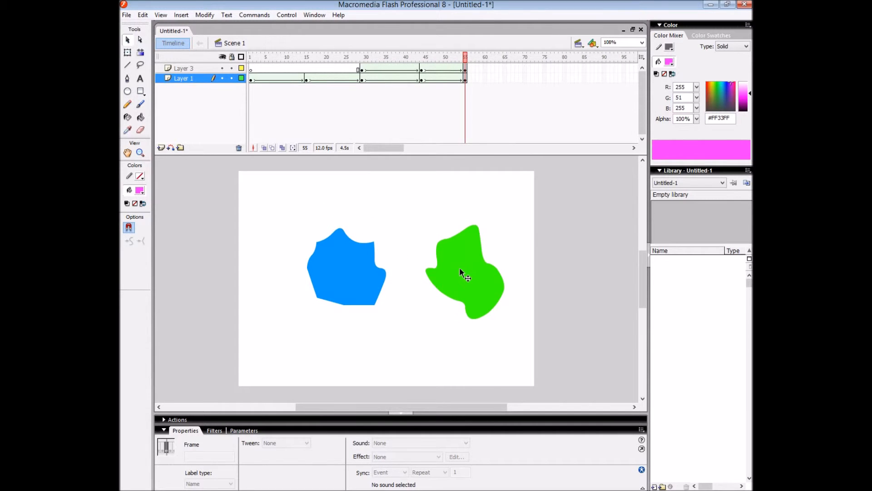
Step: Give the green blob in frame 55 of Layer 3 a radial gradient fill from green at the center to cyan #33FFFF
left_click(460, 268)
left_click(733, 48)
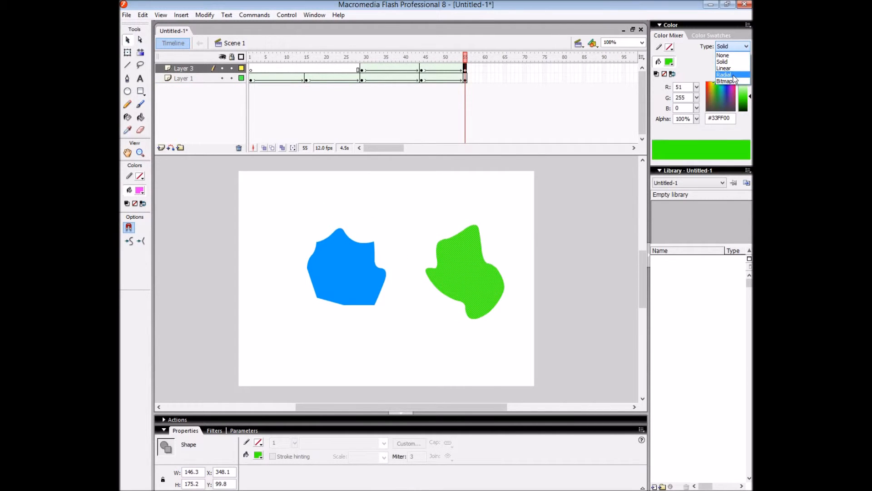
left_click(727, 73)
left_click(653, 136)
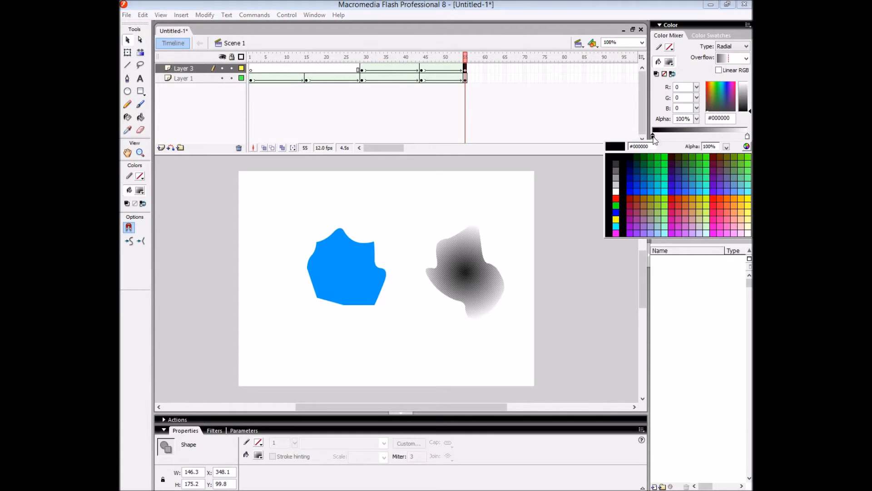
left_click(664, 157)
left_click(747, 137)
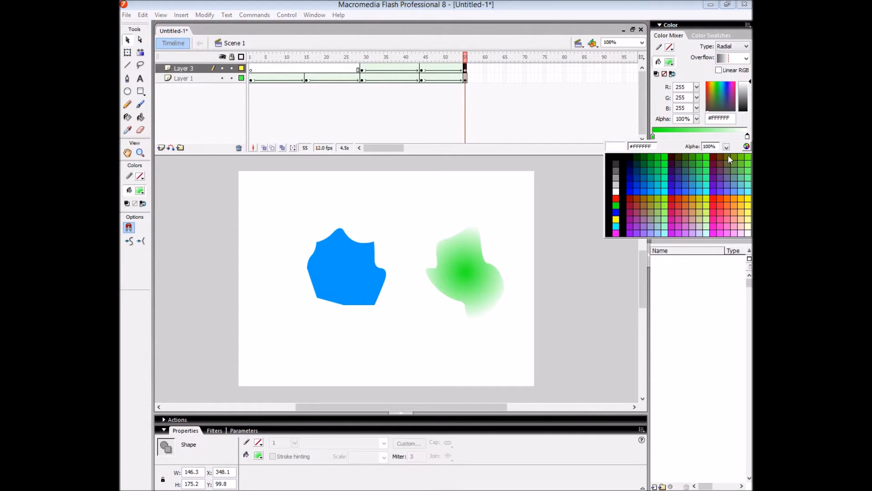
left_click(706, 190)
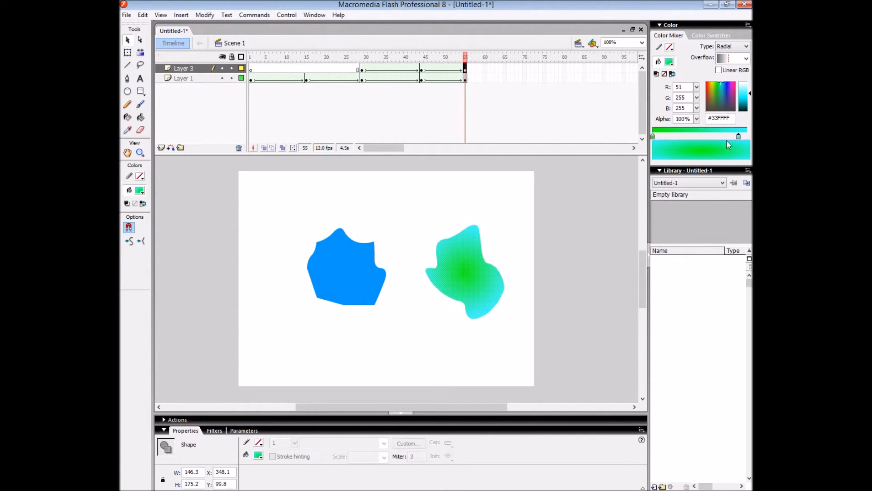
Step: Tighten the blob's radial gradient by moving the green and cyan color stops inward, closer together
left_click_drag(653, 137, 671, 138)
left_click_drag(739, 136, 711, 137)
left_click_drag(465, 58, 475, 74)
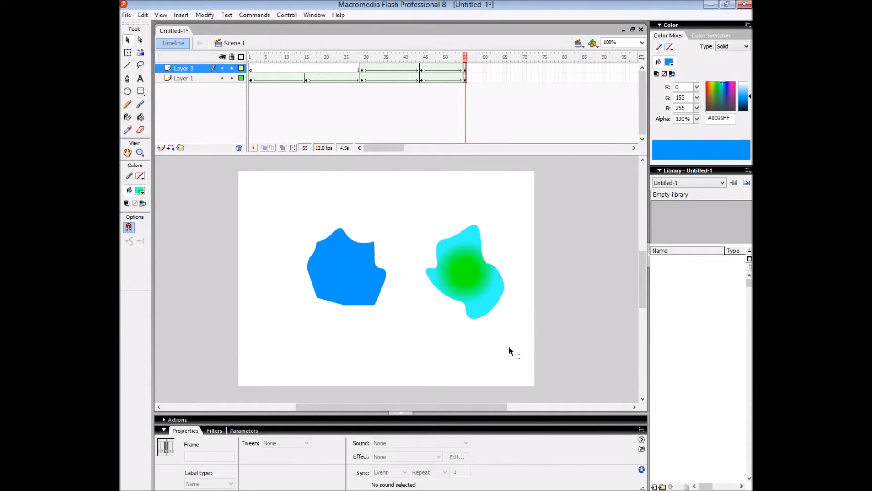
Step: Insert a keyframe at frame 70 of Layer 3 and add the static text "SHAPES!" beside the gradient blob
right_click(525, 69)
left_click(577, 126)
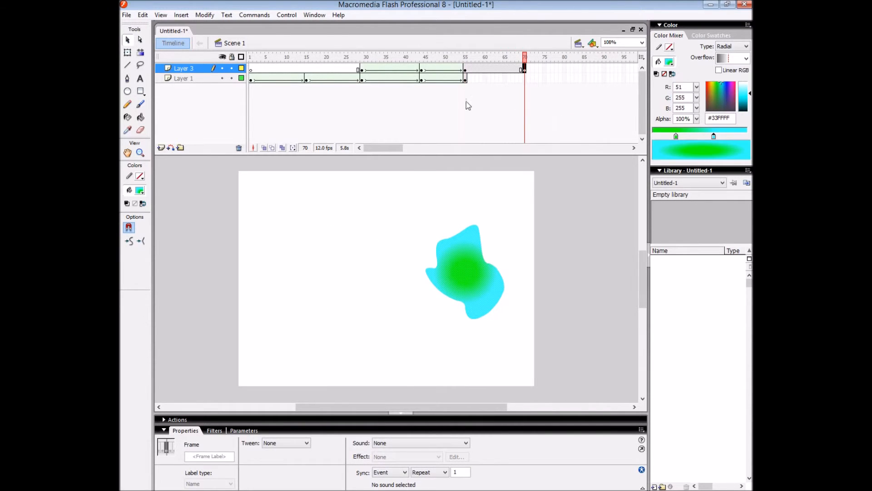
key("t")
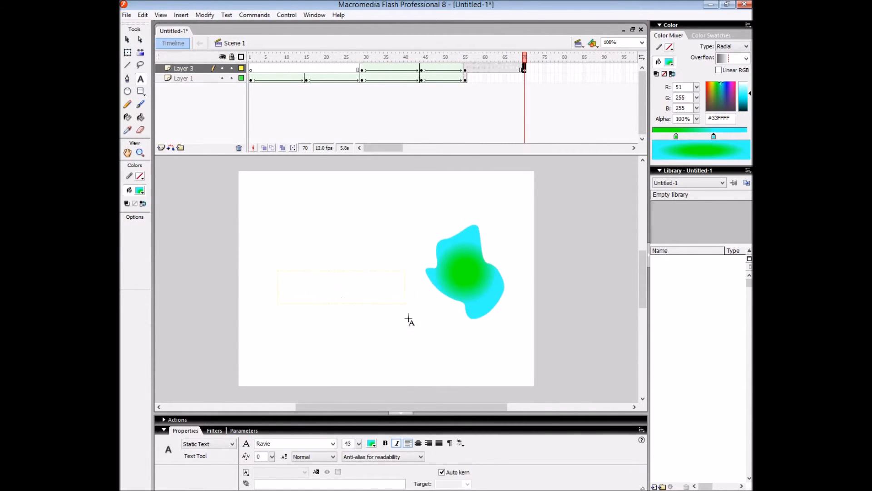
left_click_drag(431, 320, 431, 319)
type("SH")
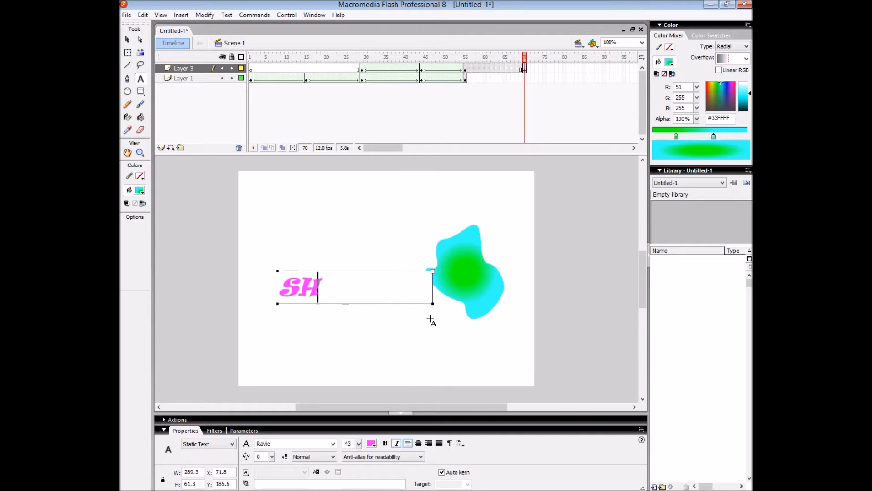
type("APES")
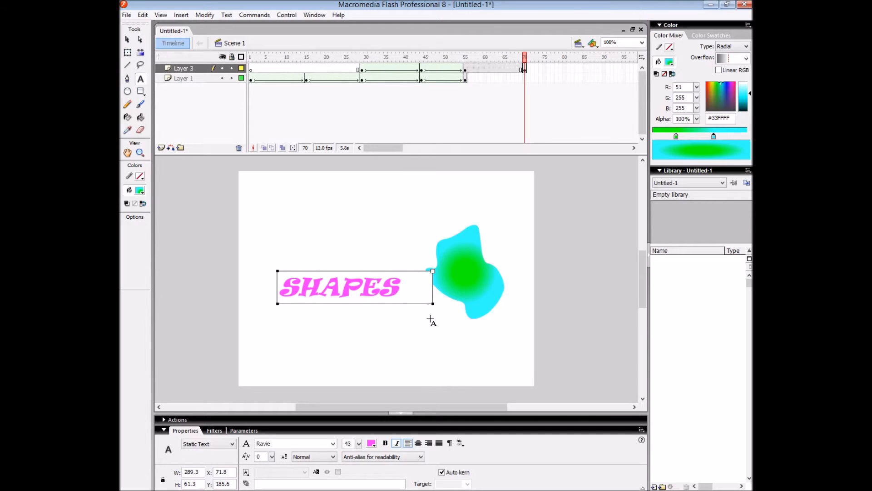
type("!")
Step: Apply a shape tween to Layer 3 between frames 55 and 70
left_click(521, 74)
key("comma")
key("comma")
key("comma")
key("comma")
key("comma")
key("comma")
key("comma")
key("comma")
key("comma")
key("comma")
key("comma")
key("comma")
key("comma")
key("comma")
key("comma")
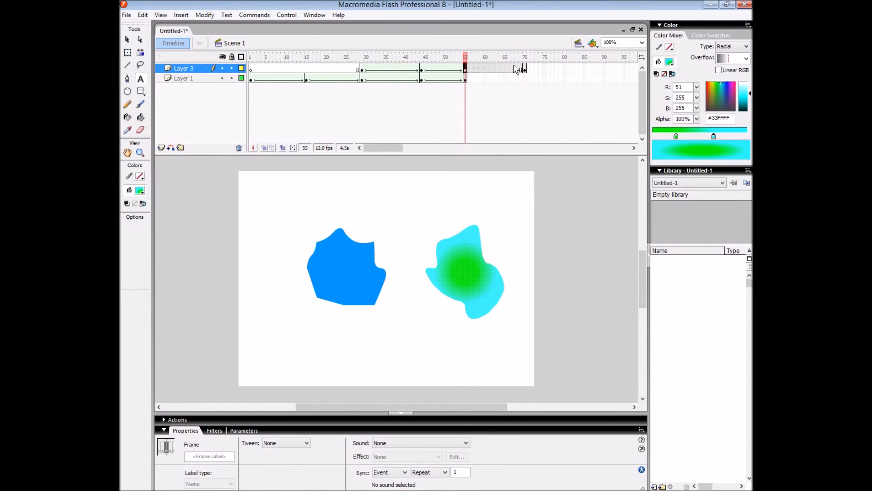
left_click(524, 70)
left_click(510, 70)
left_click(303, 445)
left_click(274, 468)
Step: Break apart the "SHAPES!" text in frame 70 of Layer 3 into individual letters
left_click(524, 69)
mouse_move(525, 57)
left_mouse_down()
mouse_move(480, 63)
mouse_move(525, 63)
left_mouse_up()
left_click(405, 285)
left_click(128, 40)
right_click(394, 286)
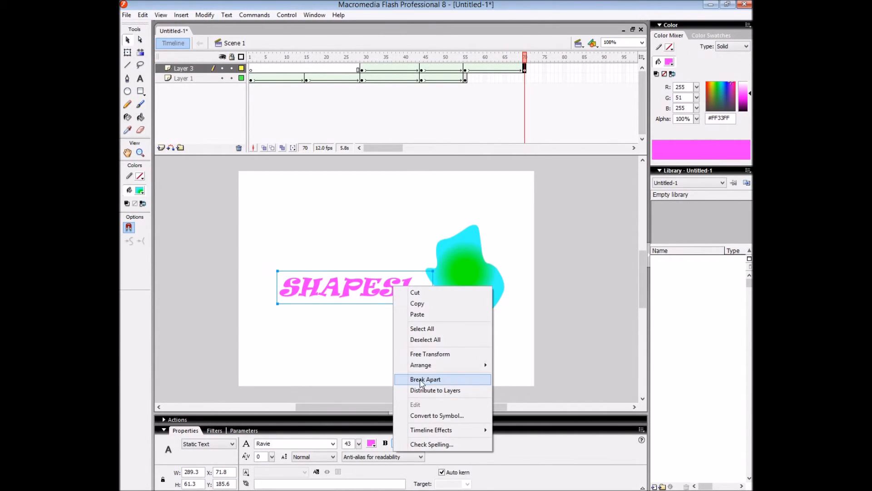
left_click(425, 379)
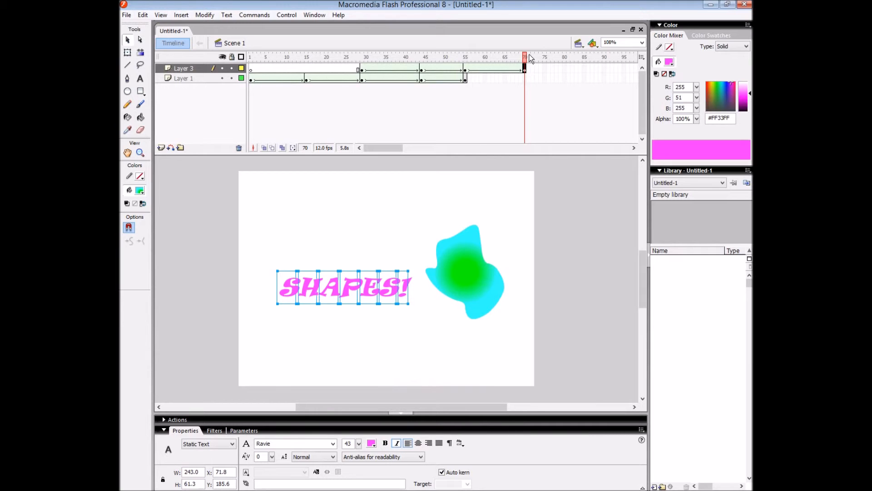
Step: Break all the separate "SHAPES!" letters apart again into editable shapes and preview the tween from frame 55
mouse_move(530, 58)
left_mouse_down()
mouse_move(500, 58)
mouse_move(527, 61)
left_mouse_up()
left_click(394, 289)
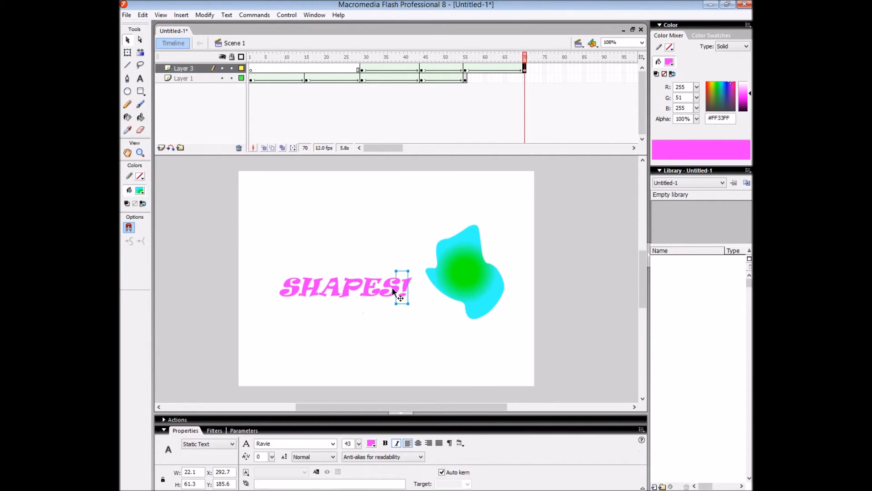
key("ctrl+a")
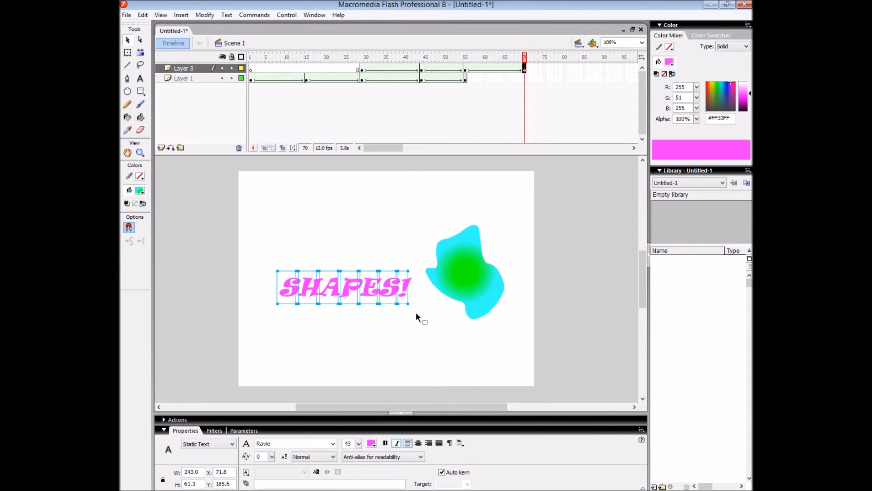
right_click(370, 292)
left_click(425, 385)
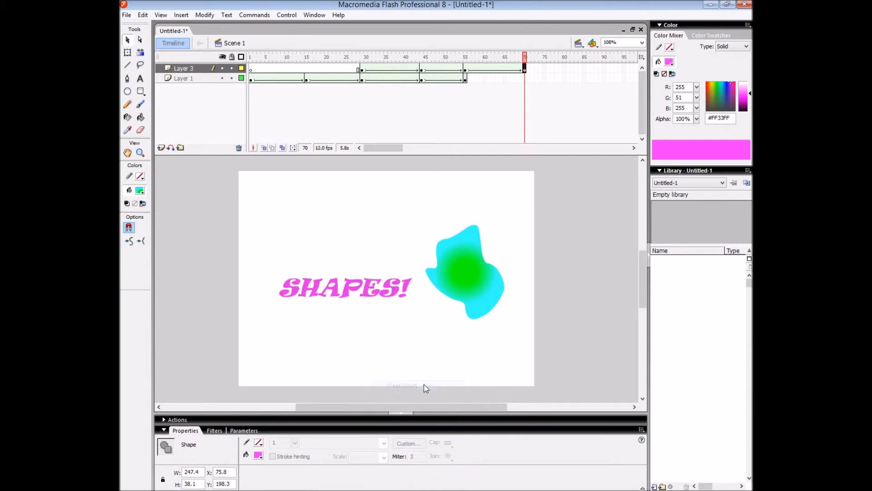
left_click(366, 300)
left_click(367, 295)
left_click(367, 300)
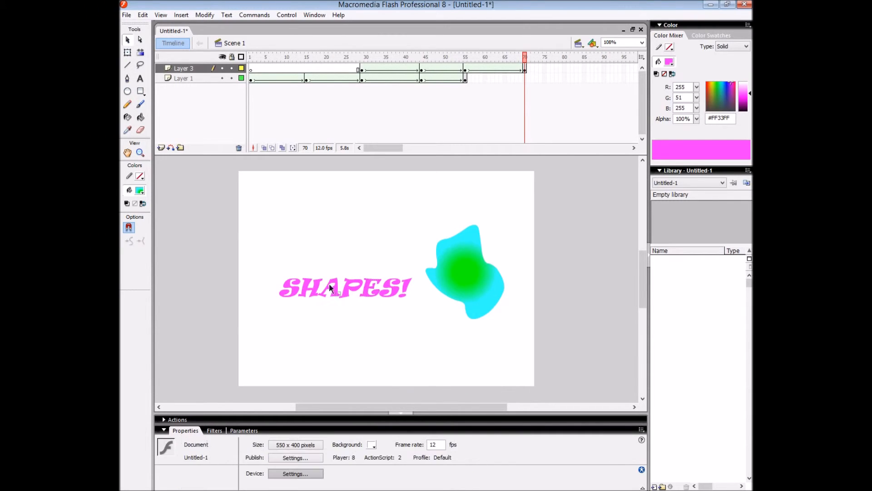
key("ctrl+a")
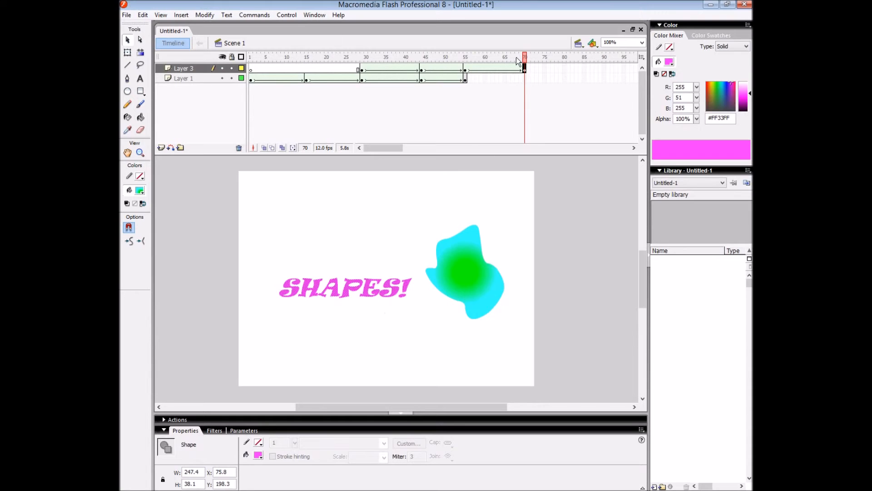
left_click_drag(525, 61, 467, 79)
key("Return")
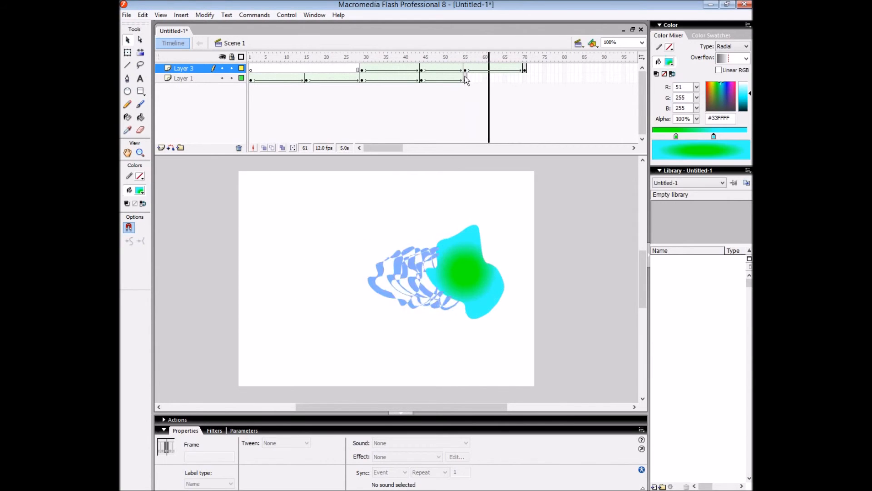
Step: Rotate only the "SHAPES!" lettering in frame 70 clockwise with Free Transform and enlarge it to about 288 by 170 px
left_click(494, 70)
left_click(524, 69)
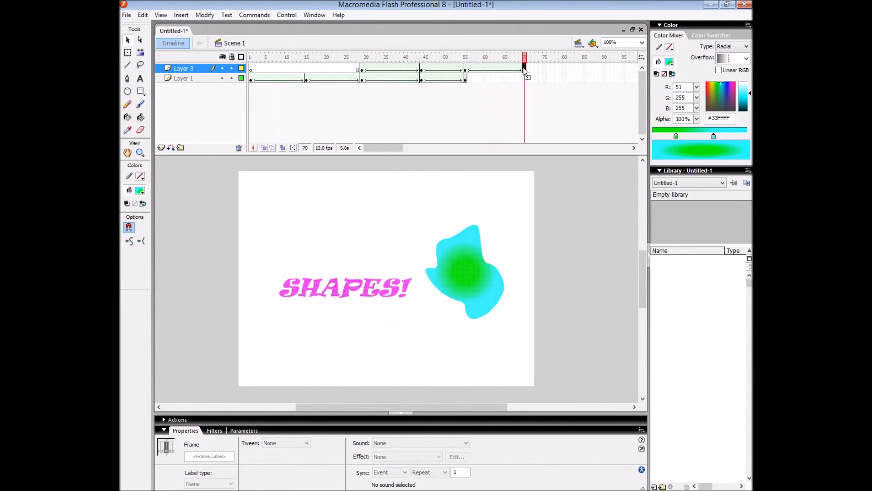
key("q")
key("ctrl+a")
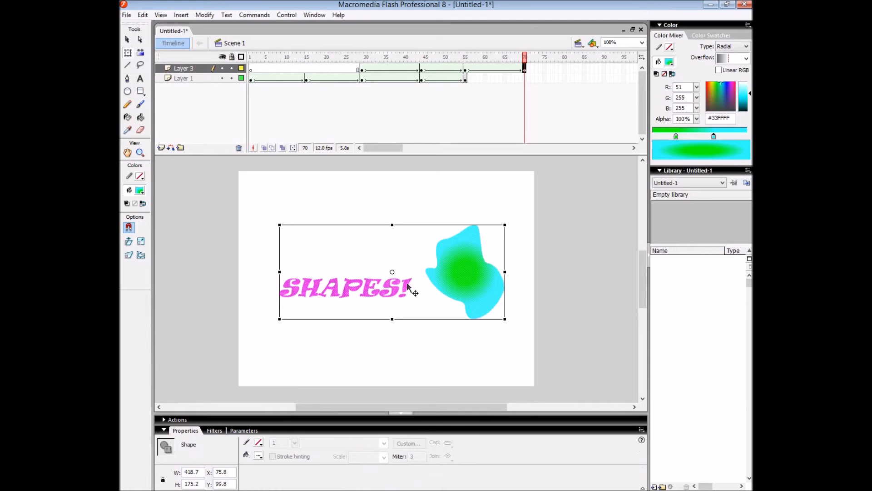
left_click(127, 40)
key("ctrl+shift+a")
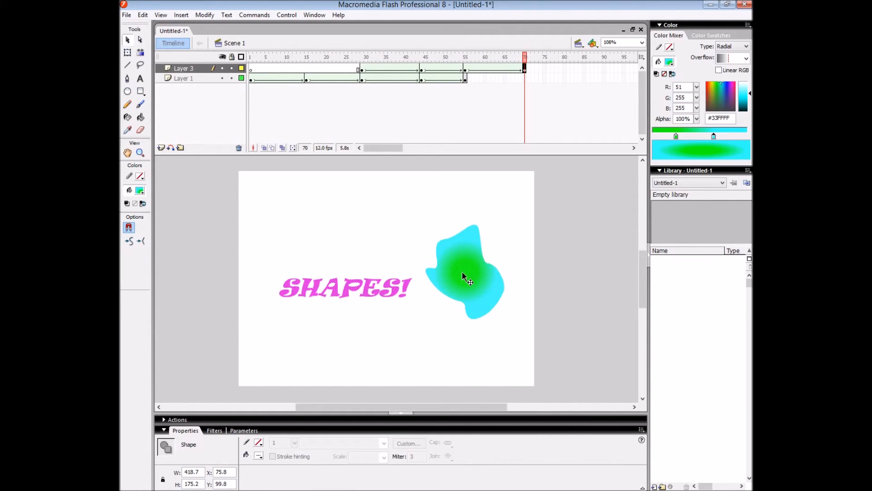
left_click_drag(418, 323, 272, 272)
left_click(128, 52)
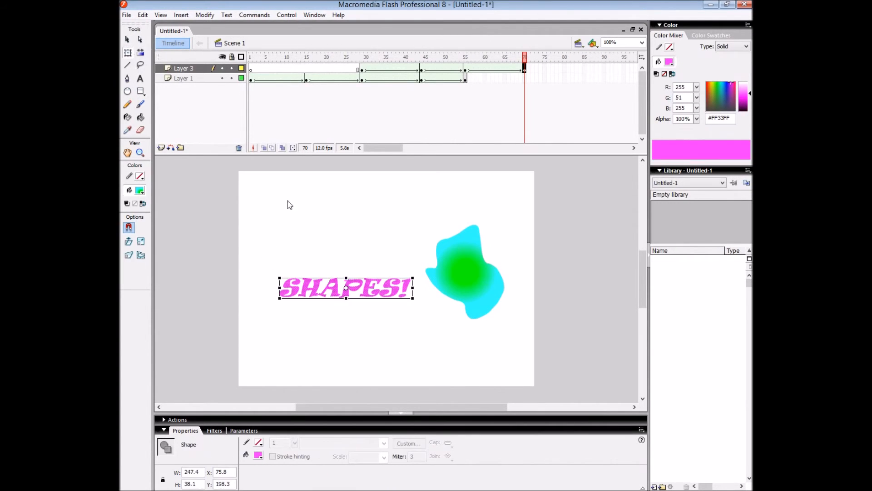
left_click_drag(423, 299, 421, 320)
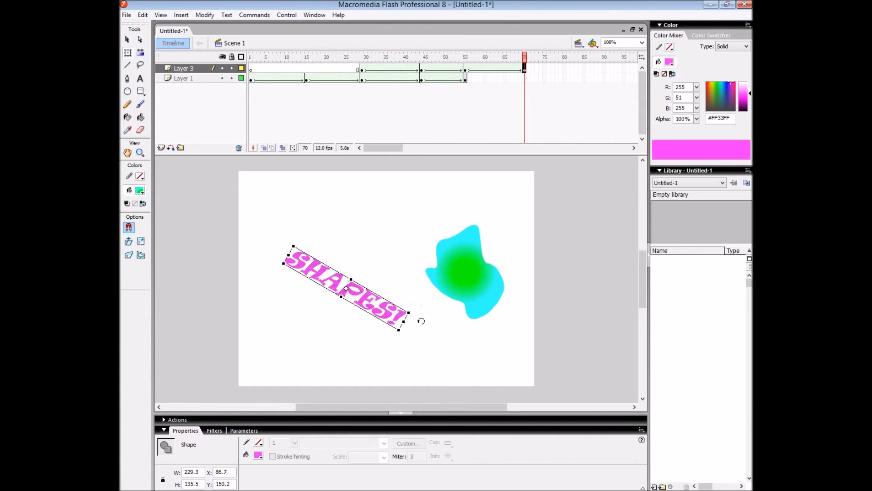
left_click_drag(418, 368, 420, 368)
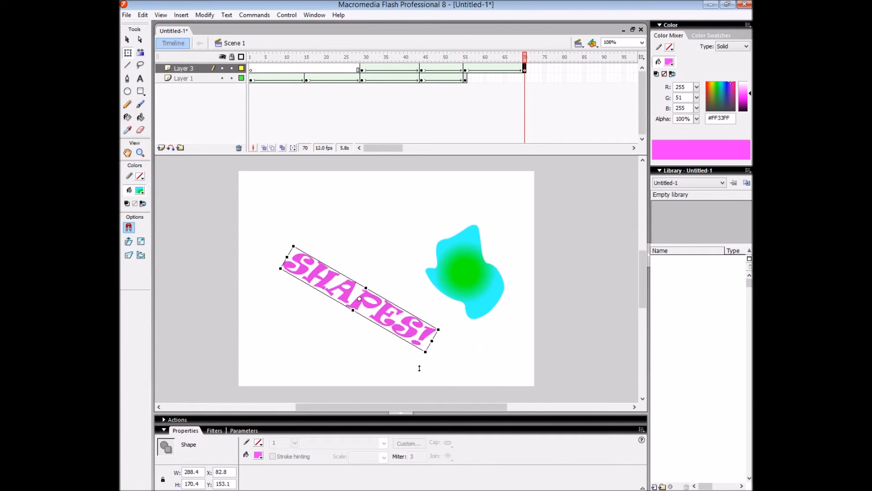
right_click(439, 329)
left_click(468, 253)
left_click_drag(448, 324, 443, 328)
key("ctrl+z")
Step: Distort the "SHAPES!" lettering so it flares toward the exclamation mark, about 305 by 256 px, and shift it slightly left
right_click(439, 330)
left_click(467, 264)
left_click_drag(439, 328, 450, 309)
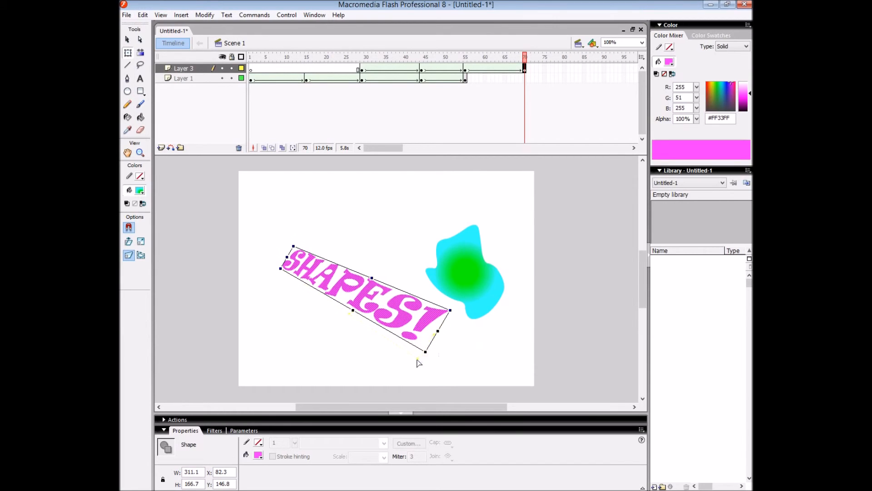
left_click_drag(425, 352, 414, 364)
left_click_drag(294, 248, 293, 256)
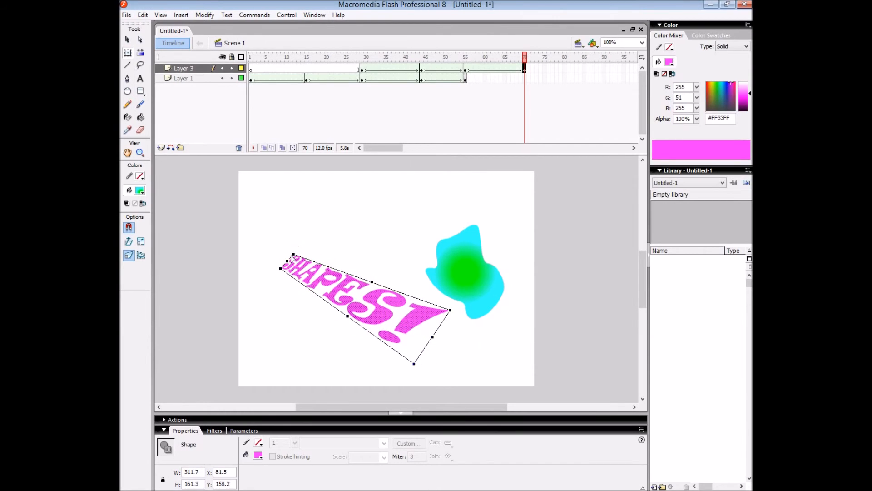
left_click_drag(374, 274, 361, 254)
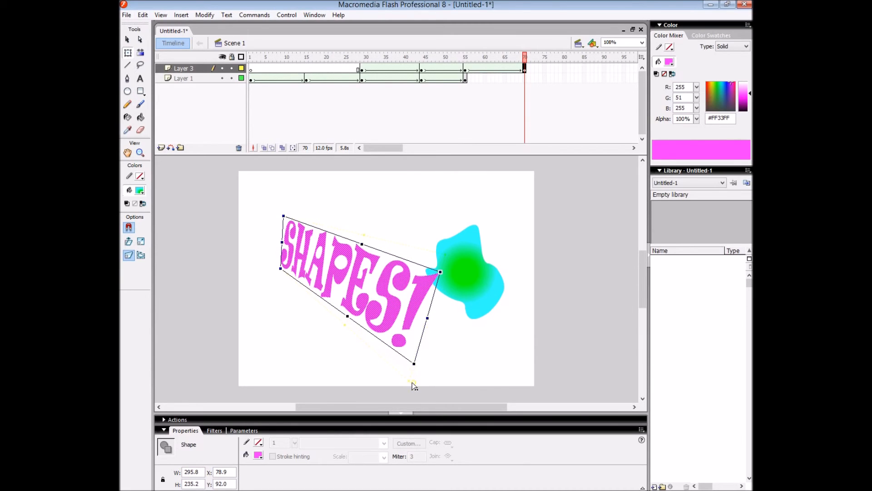
left_click_drag(414, 386, 415, 386)
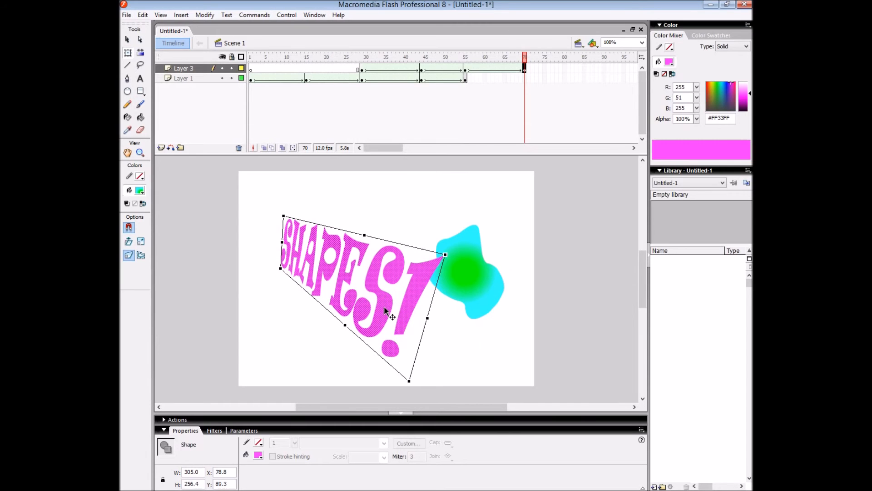
left_click_drag(360, 309, 344, 309)
mouse_move(523, 68)
left_mouse_down()
mouse_move(477, 68)
mouse_move(525, 68)
left_mouse_up()
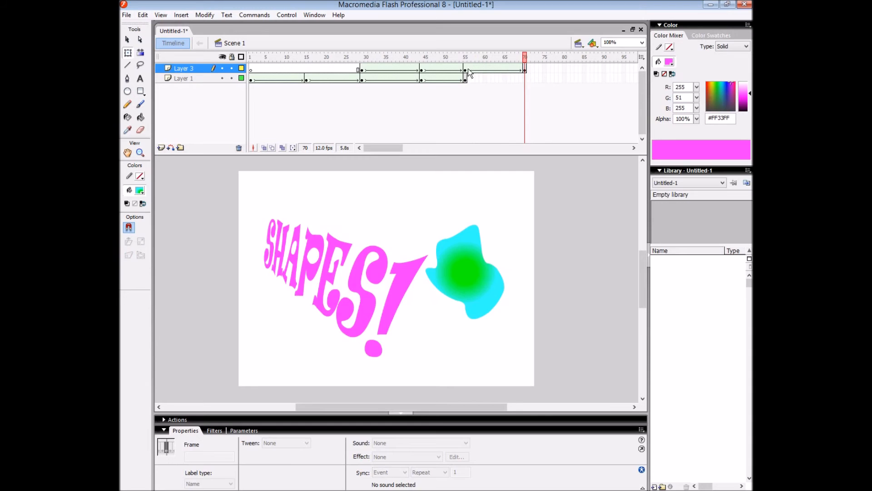
Step: Move Layer 3's tweened frames after frame 55 through frame 70 onto Layer 1, and remove the tween left on Layer 3
left_click(469, 68)
left_click_drag(470, 68, 524, 68)
left_click_drag(472, 73, 498, 71)
right_click(487, 69)
left_click(504, 72)
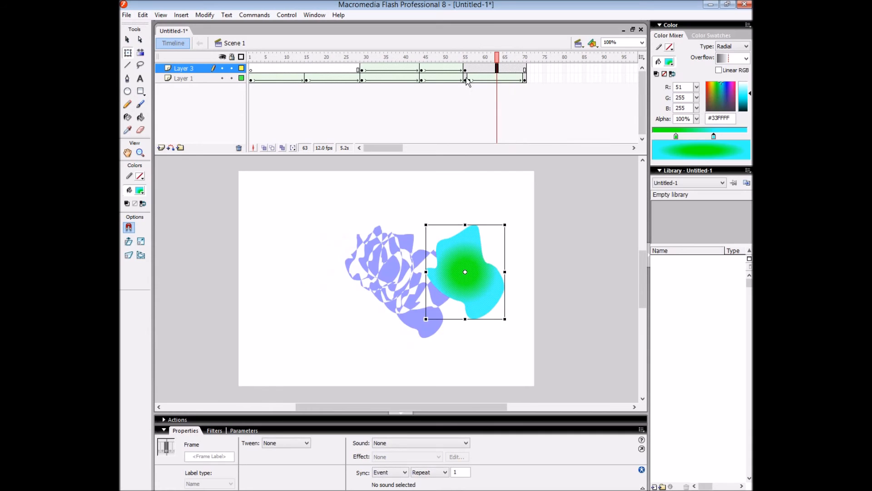
Step: Clear the extra keyframe just after frame 55 in Layer 1 and apply a shape tween from frame 55 to frame 70
left_click(469, 79)
right_click(473, 79)
left_click(499, 150)
left_click(486, 81)
left_click(509, 79)
right_click(508, 79)
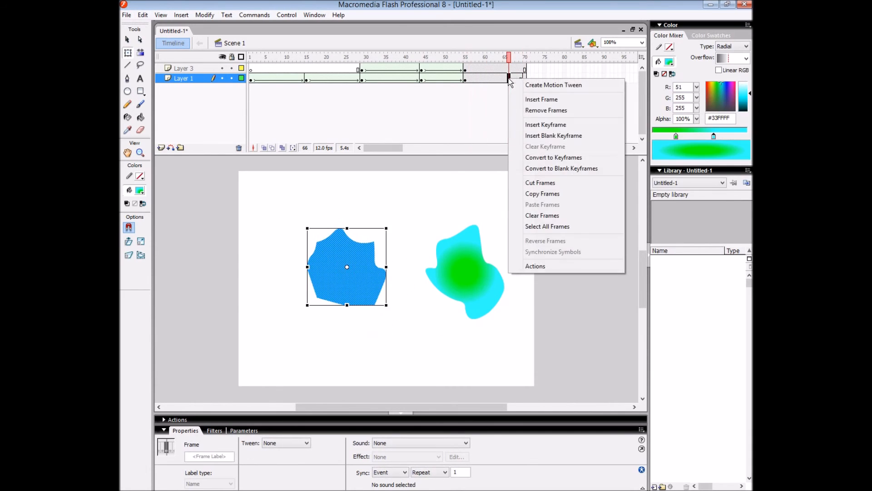
left_click(286, 443)
left_click(273, 464)
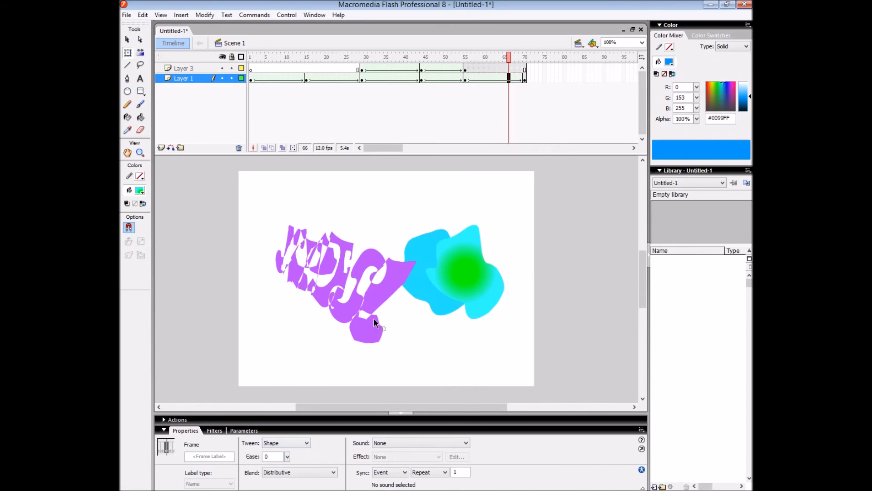
Step: Scrub through the Layer 1 shape tween between frames 55 and 70 to check the morph into the lettering
mouse_move(516, 58)
left_mouse_down()
mouse_move(468, 58)
mouse_move(520, 73)
left_mouse_up()
left_click(525, 80)
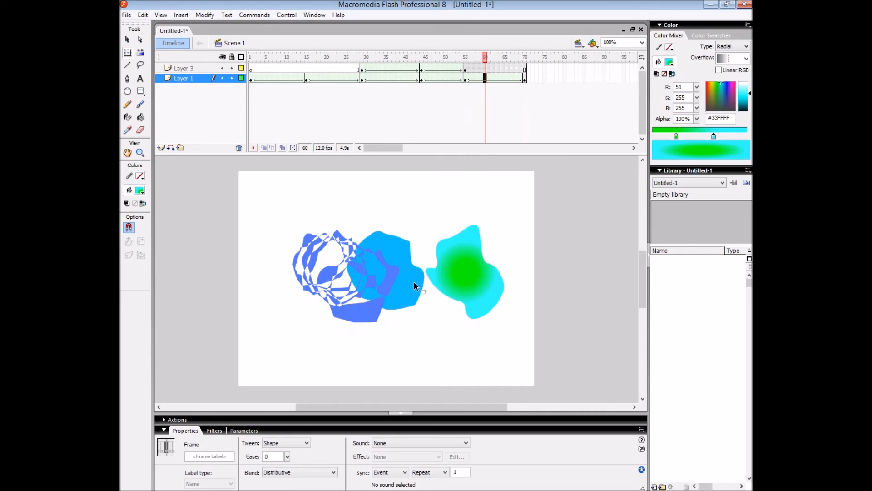
left_click(465, 79)
left_click_drag(463, 82, 525, 81)
right_click(459, 261)
key("Escape")
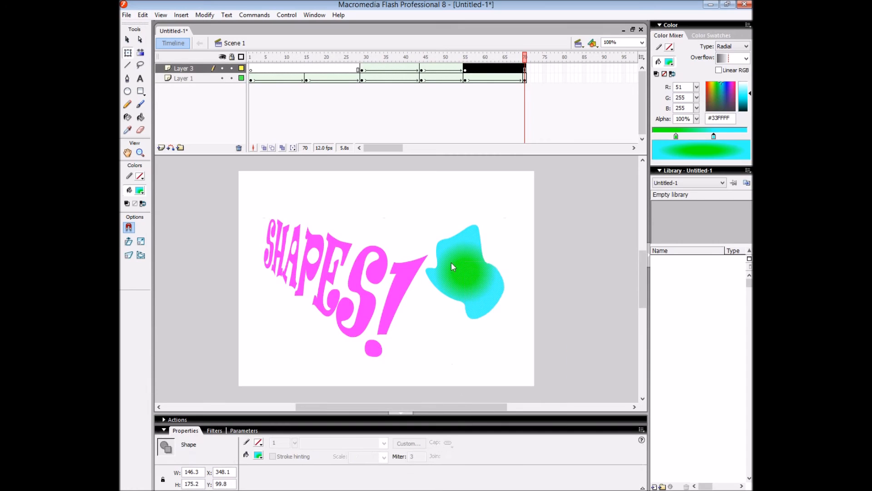
left_click(427, 328)
left_click_drag(396, 370, 255, 200)
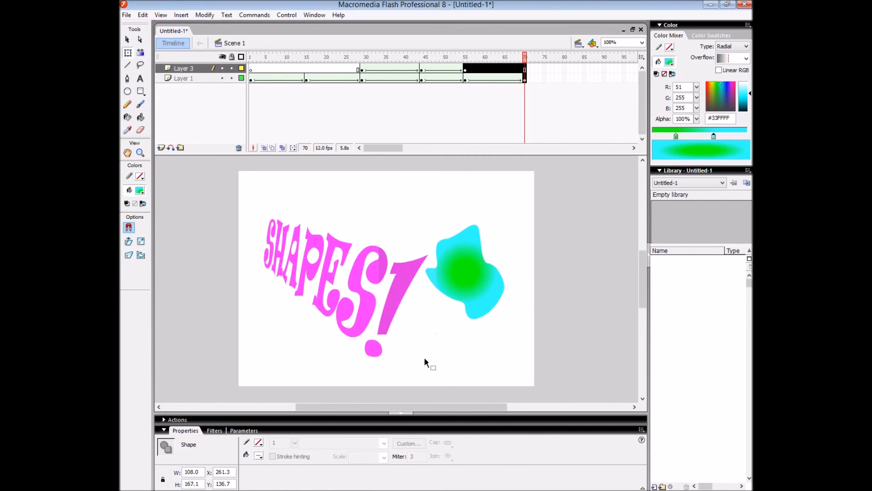
Step: Move the green-and-cyan gradient shape on Layer 3 at frame 70 slightly right and down, away from the "SHAPES!" lettering
left_click(435, 228)
left_click_drag(462, 276, 481, 283)
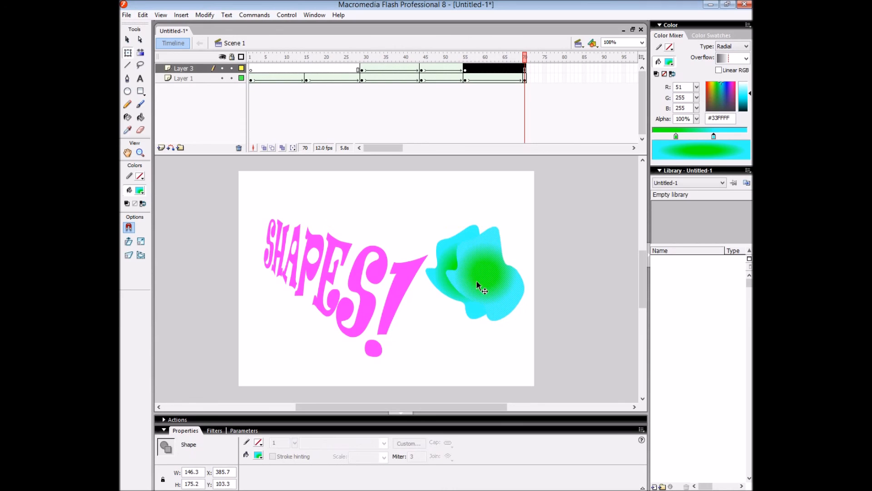
key("ctrl+z")
left_click_drag(476, 283, 462, 288)
Step: Play the animation from frame 1 through frame 70 to review both layers' morphs
left_click_drag(525, 82, 250, 96)
key("Return")
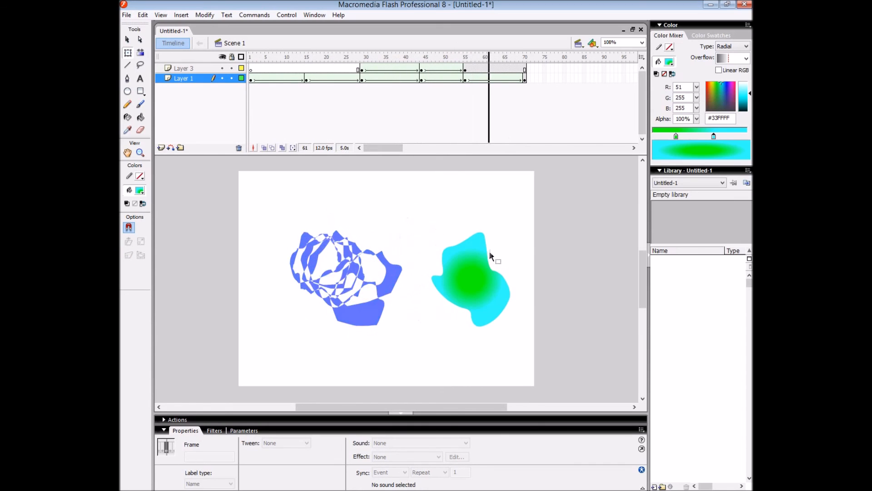
left_click(370, 297)
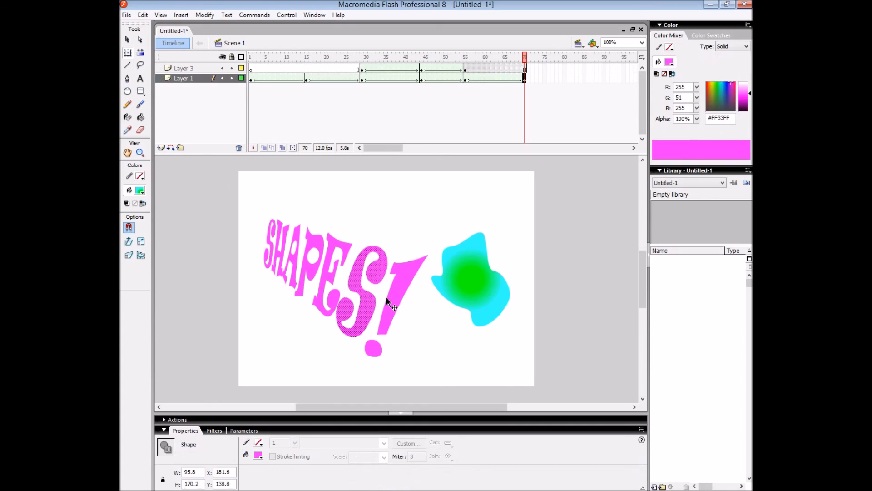